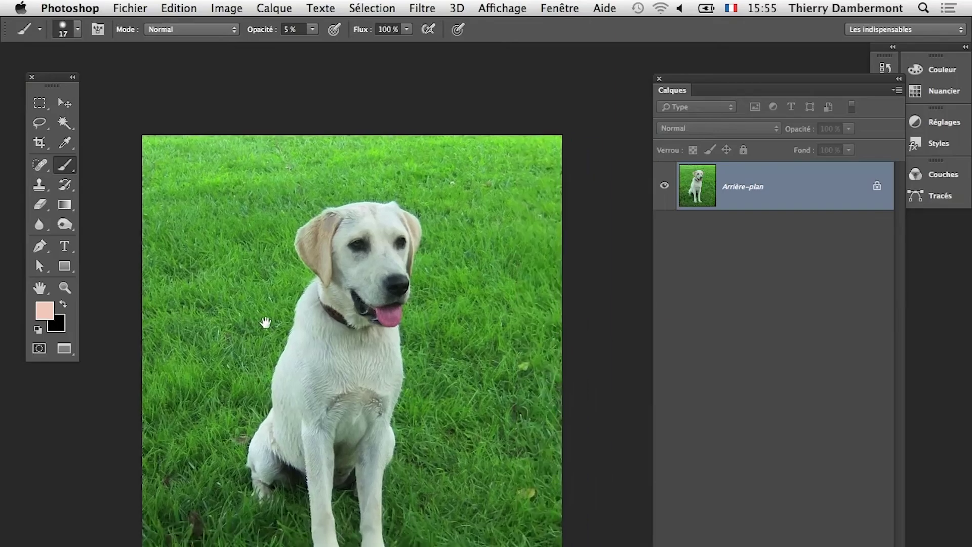
Step: Examine the Description, IPTC and Historique metadata in the file information of white-labrador-dog-2.jpg, then close the information window
click(130, 8)
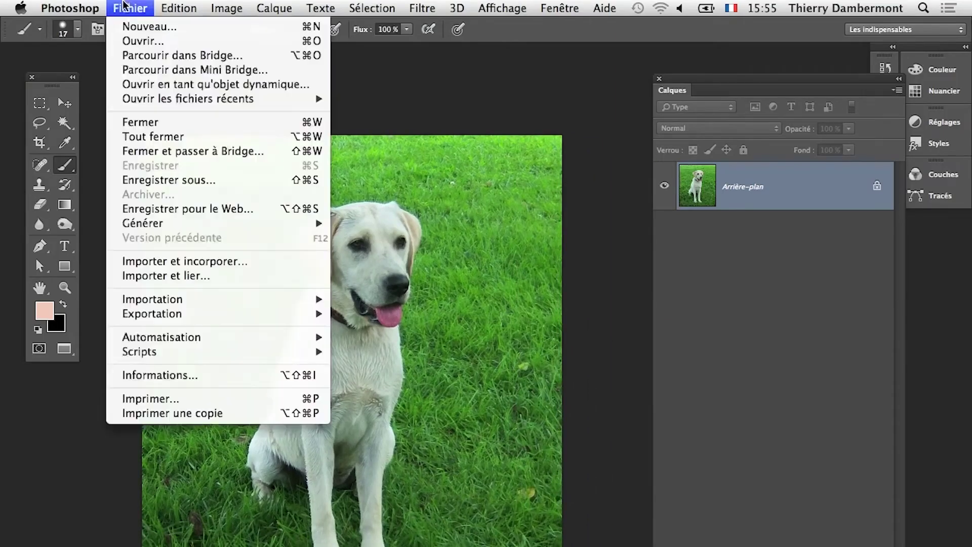
click(190, 375)
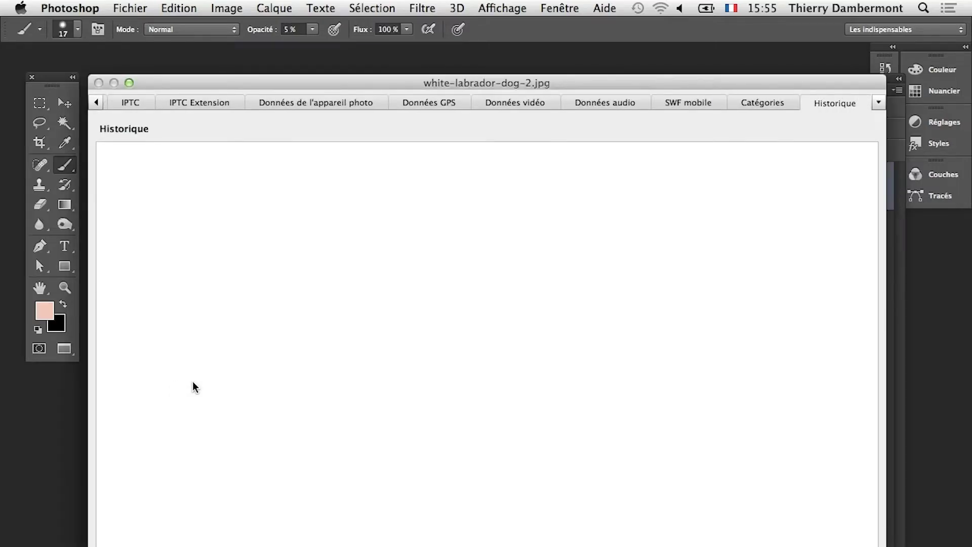
click(96, 102)
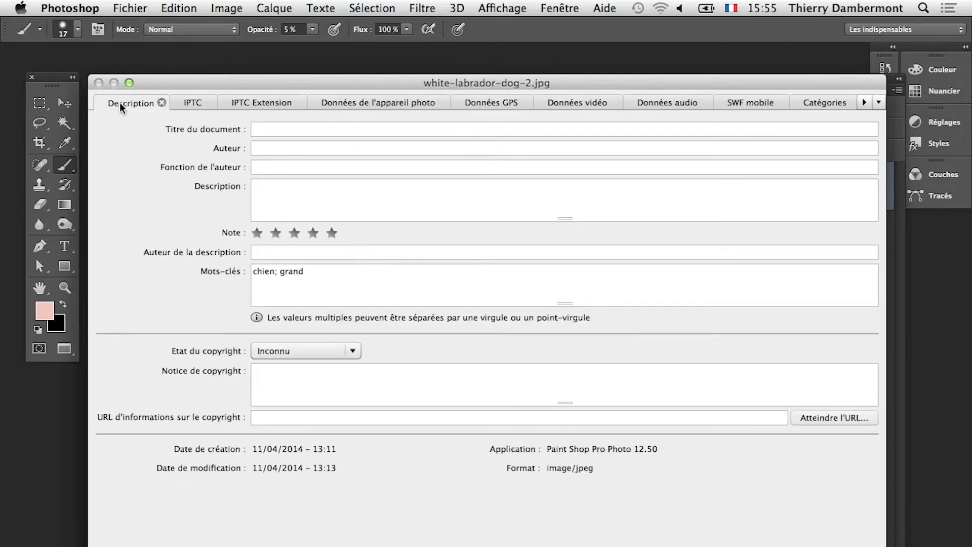
click(186, 103)
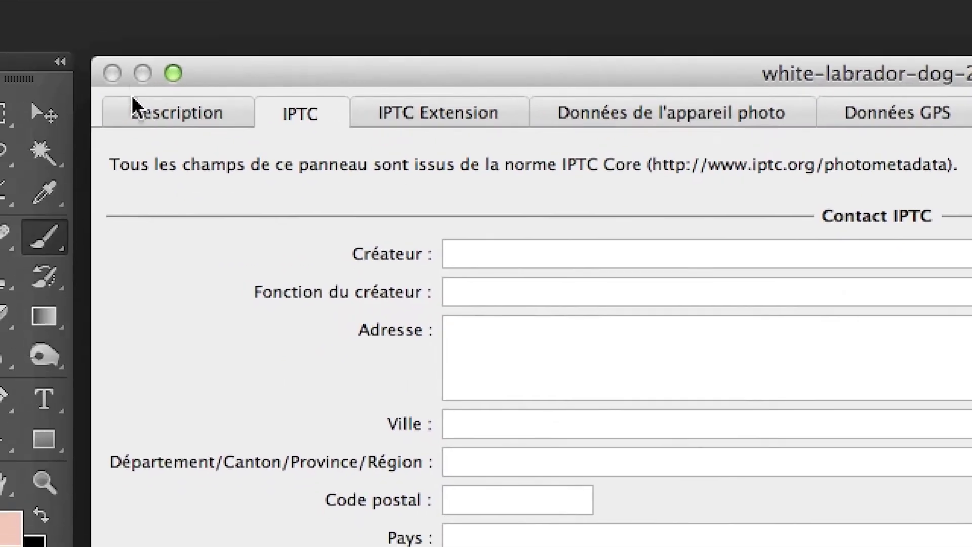
click(145, 112)
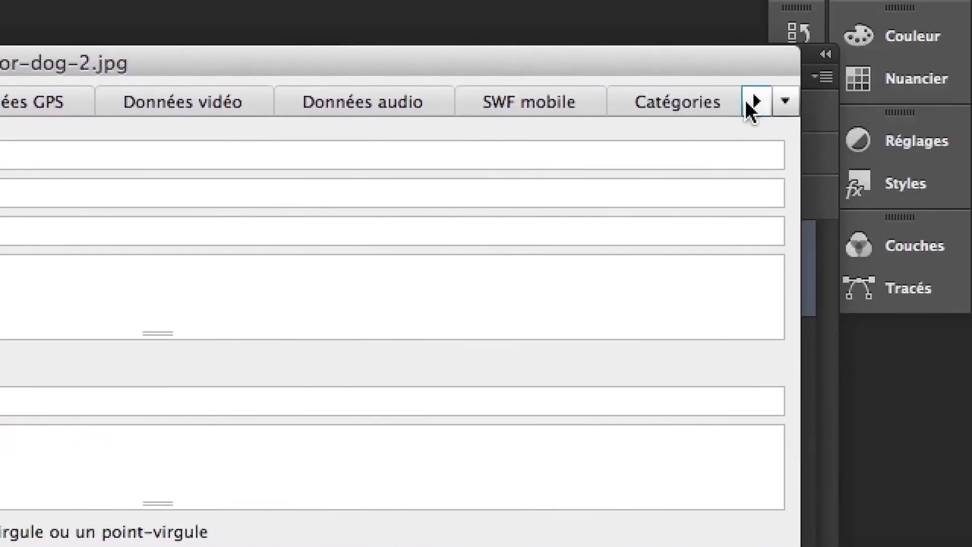
click(751, 101)
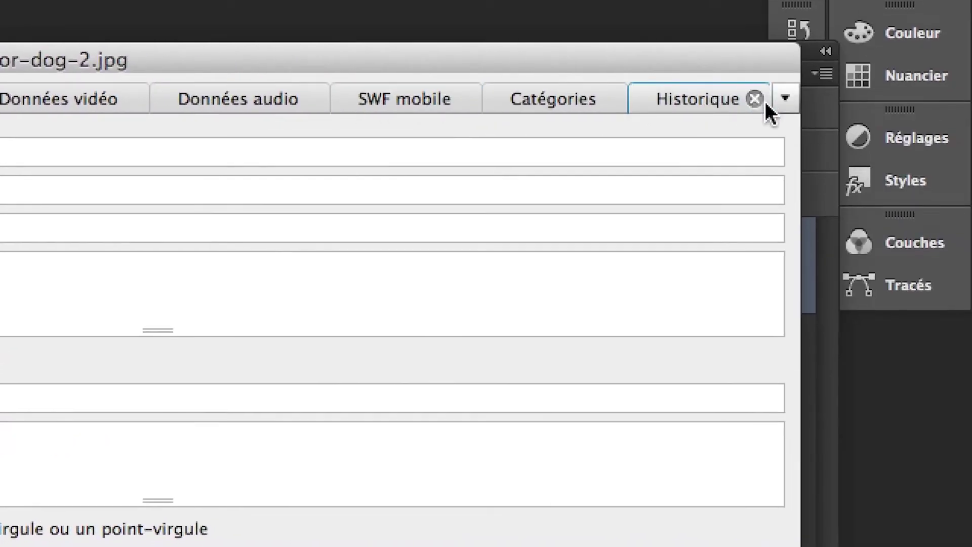
click(785, 101)
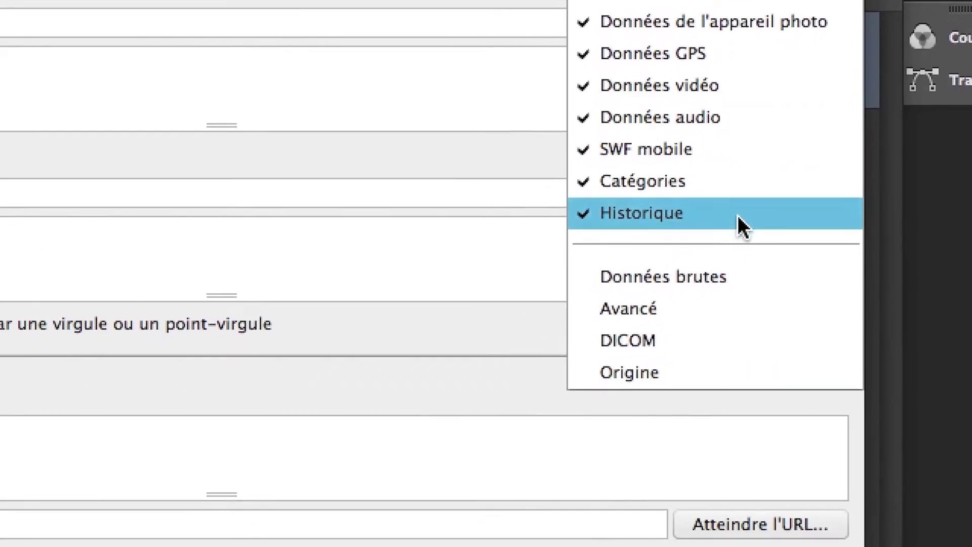
click(737, 215)
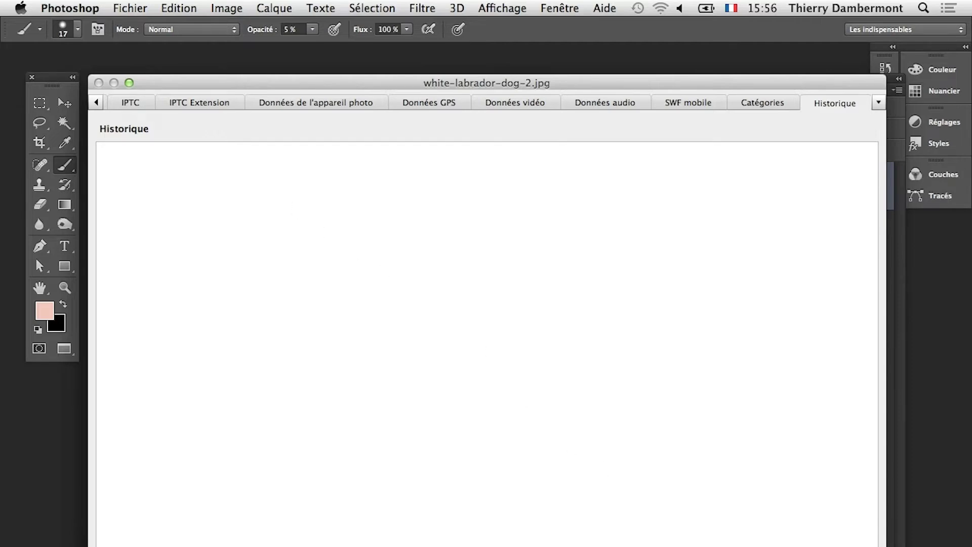
key(Return)
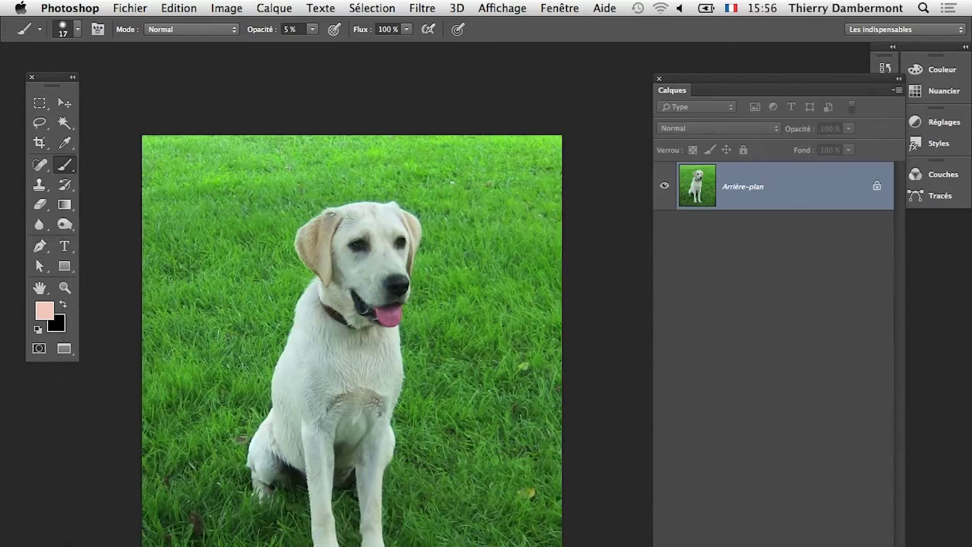
click(82, 6)
mouse_move(94, 56)
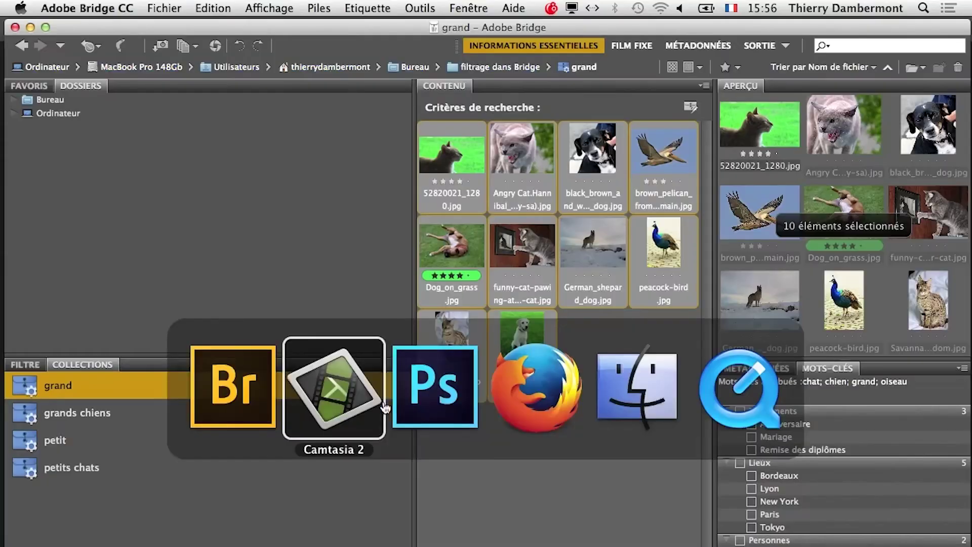
key(super+Tab)
Step: Open the preferences and look through the file handling, performance, interface, general, settings sync, type and 3D categories
click(70, 8)
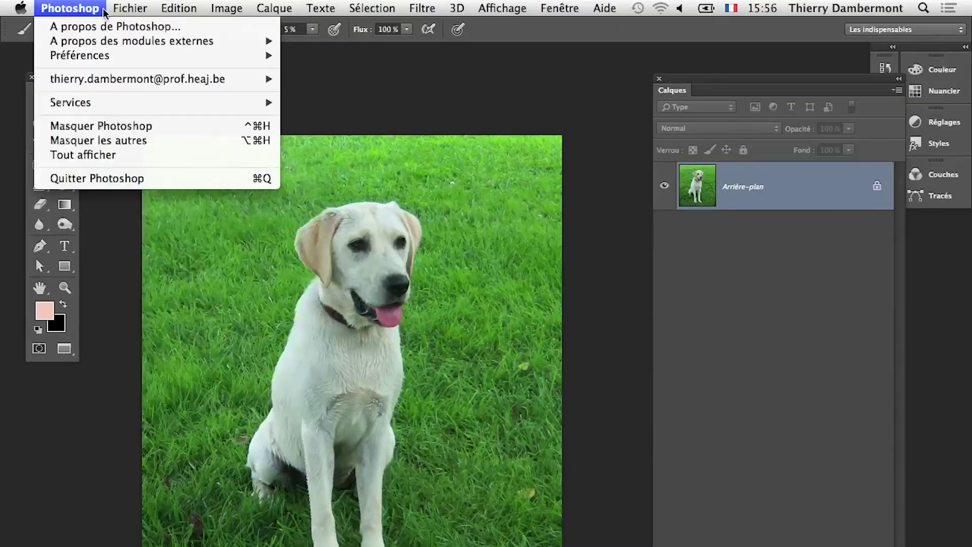
mouse_move(227, 55)
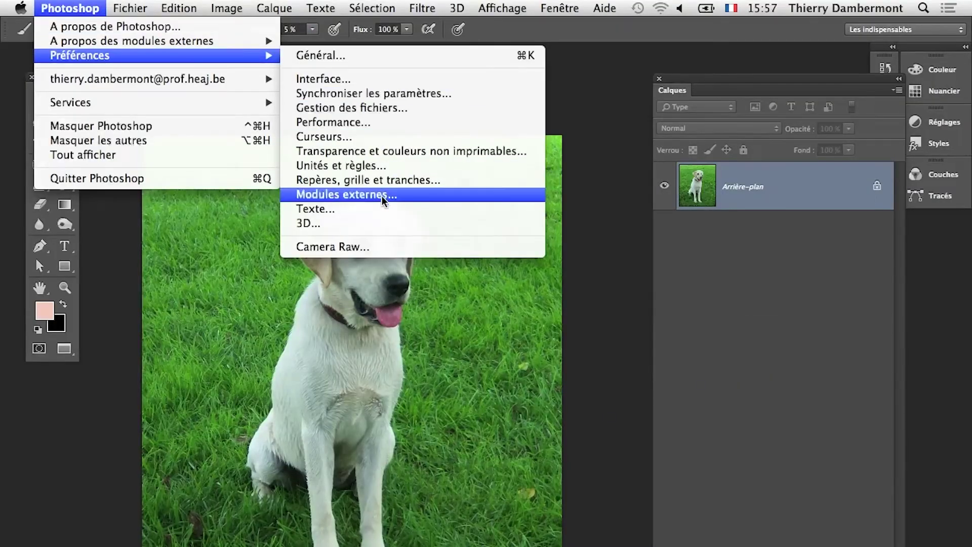
click(374, 110)
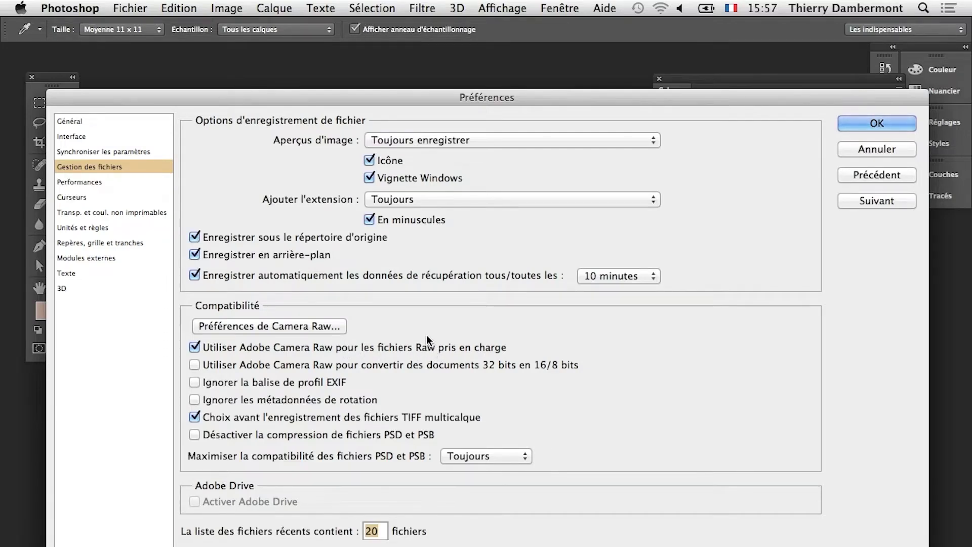
click(103, 182)
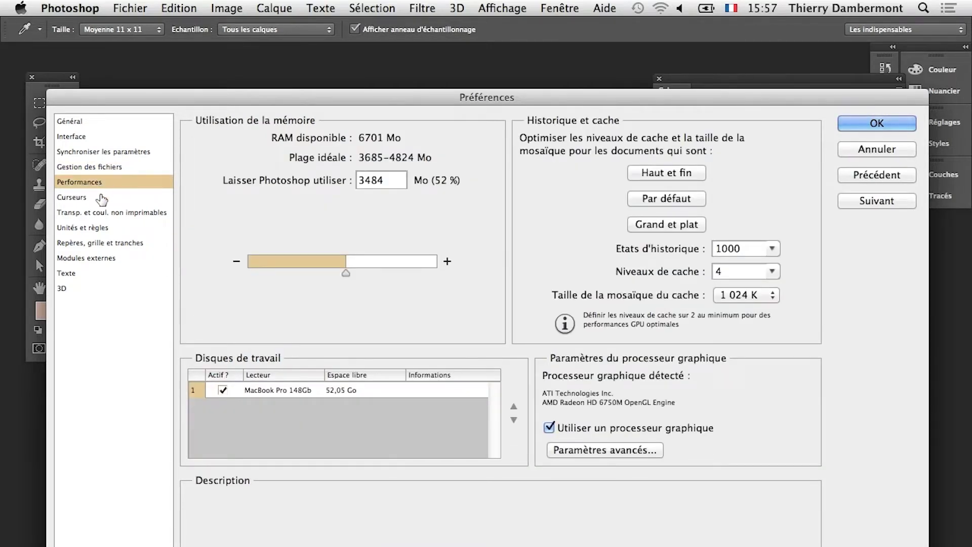
click(81, 136)
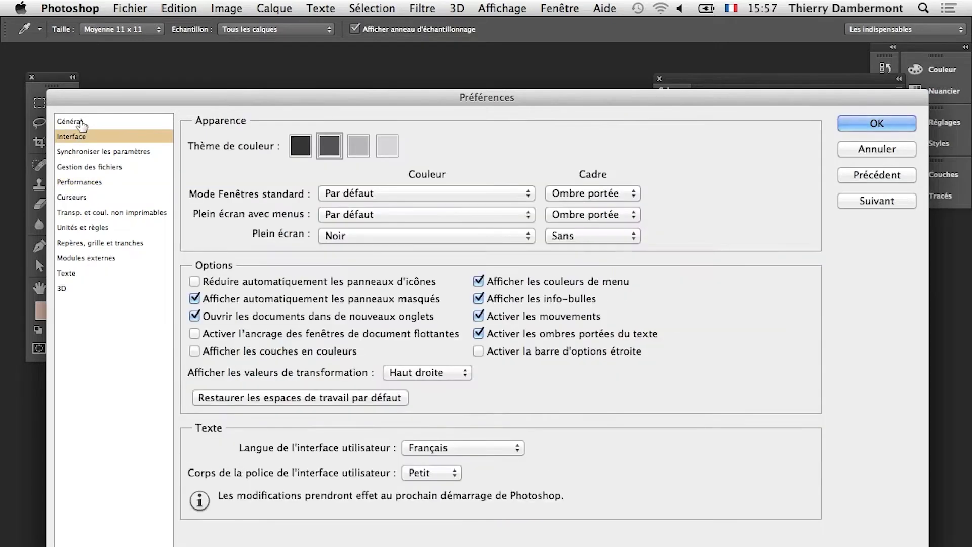
click(80, 122)
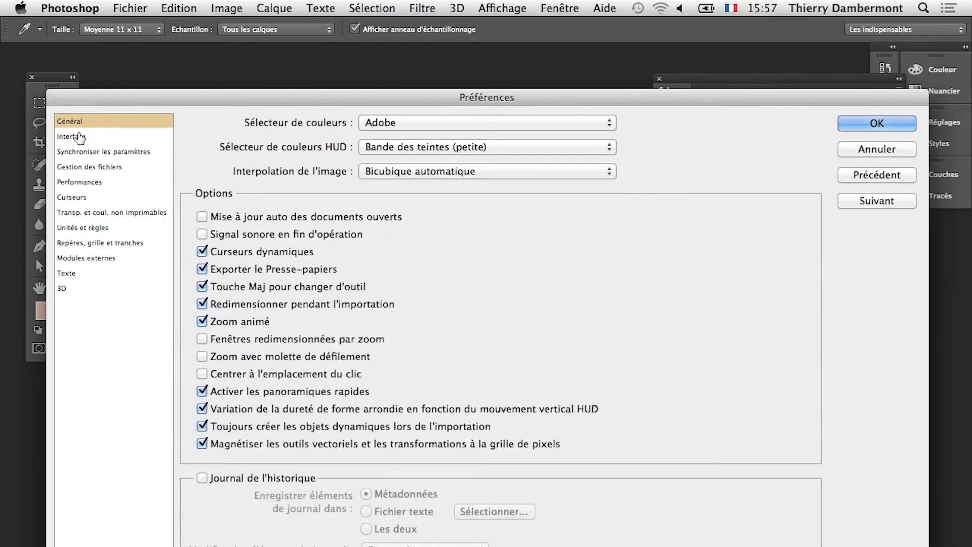
click(80, 138)
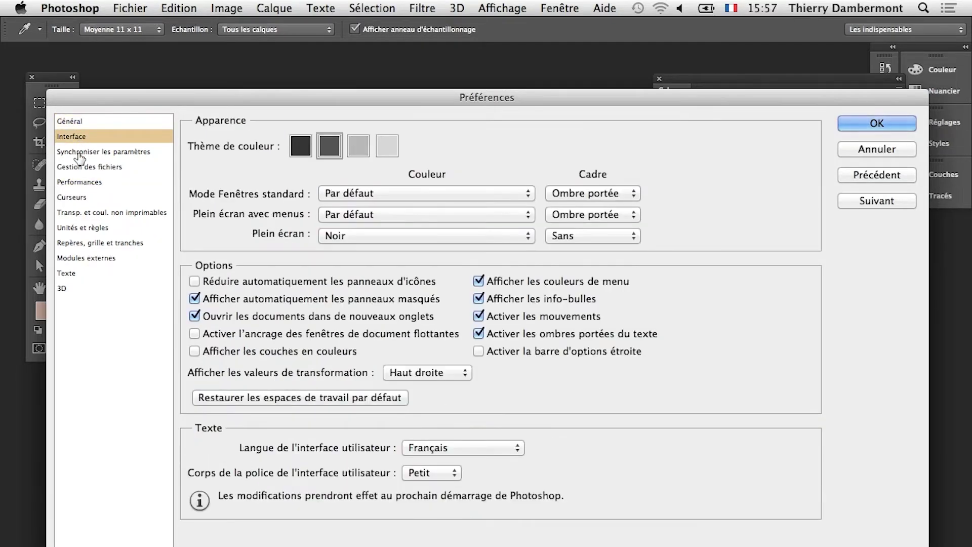
click(79, 153)
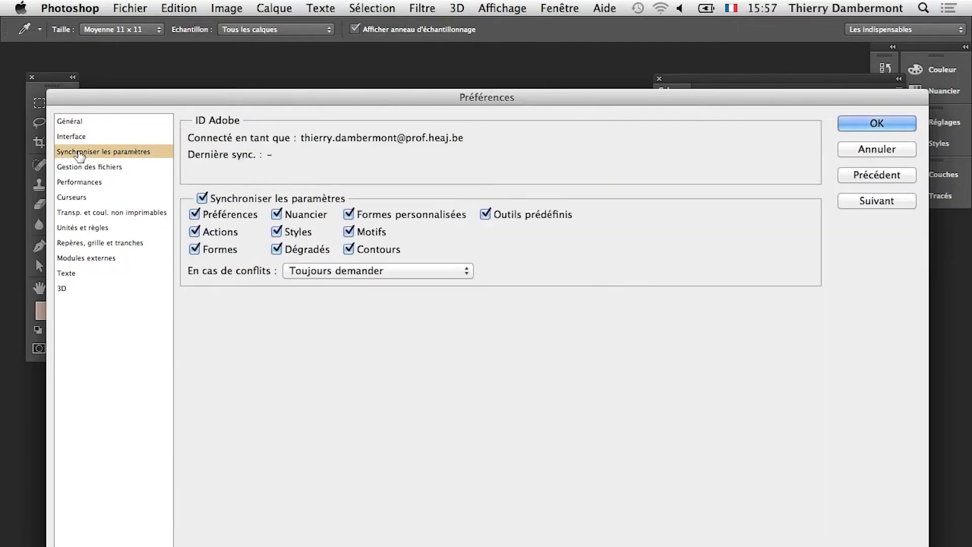
click(80, 168)
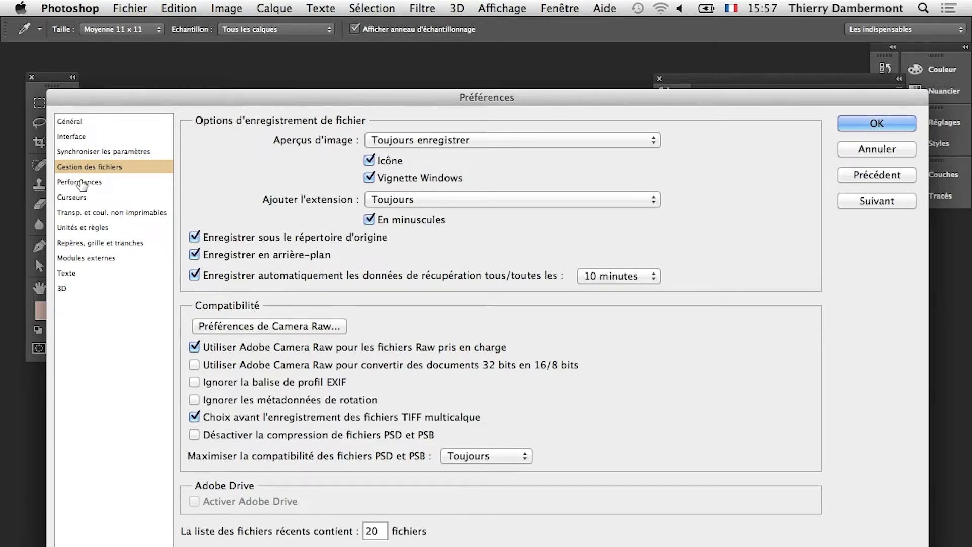
click(82, 183)
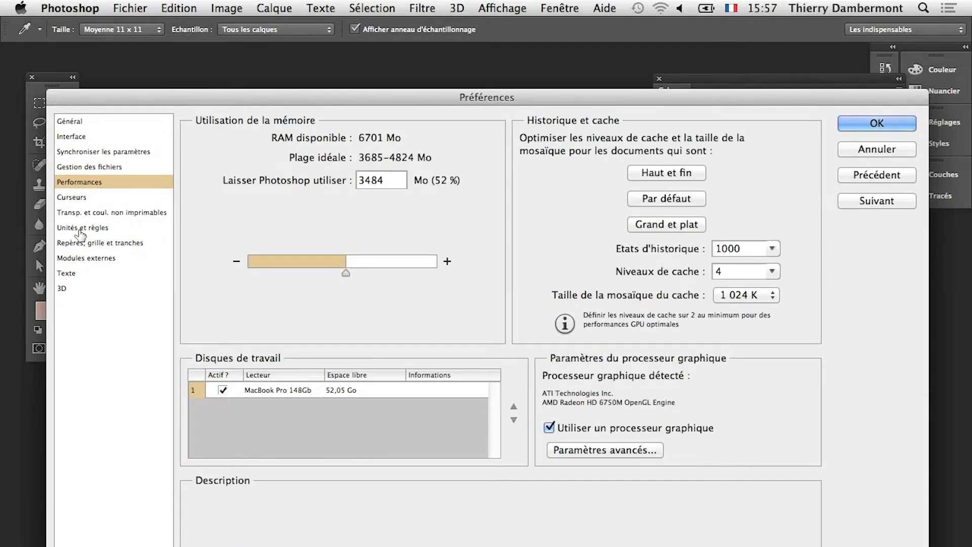
click(88, 276)
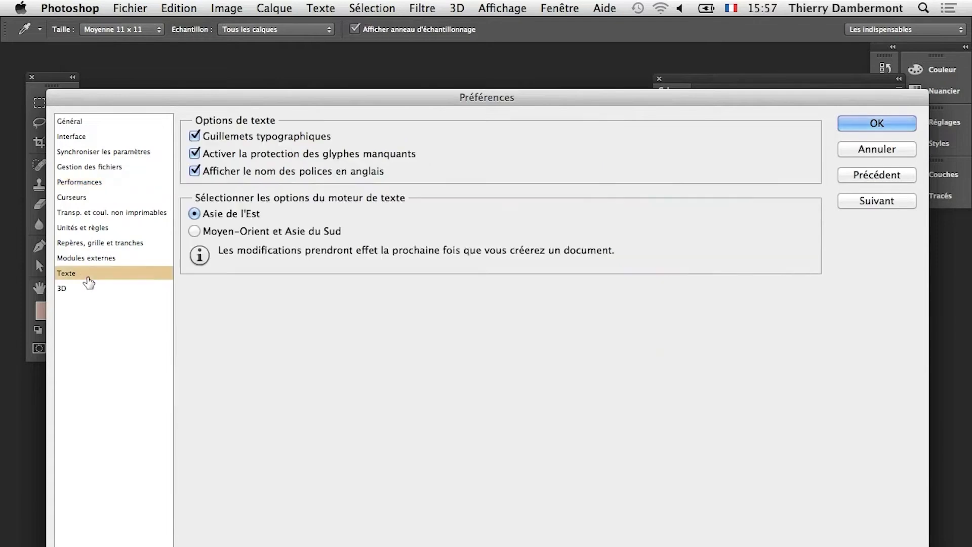
click(81, 290)
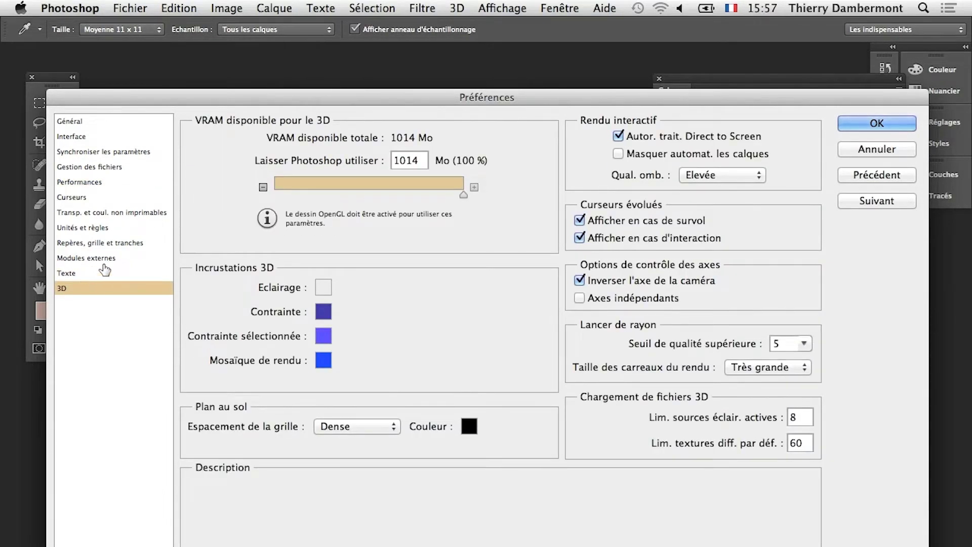
Step: Examine the preference categories from settings synchronisation through cursors, transparency, units, guides and plug-ins to 3D for the history log option
click(118, 154)
click(115, 168)
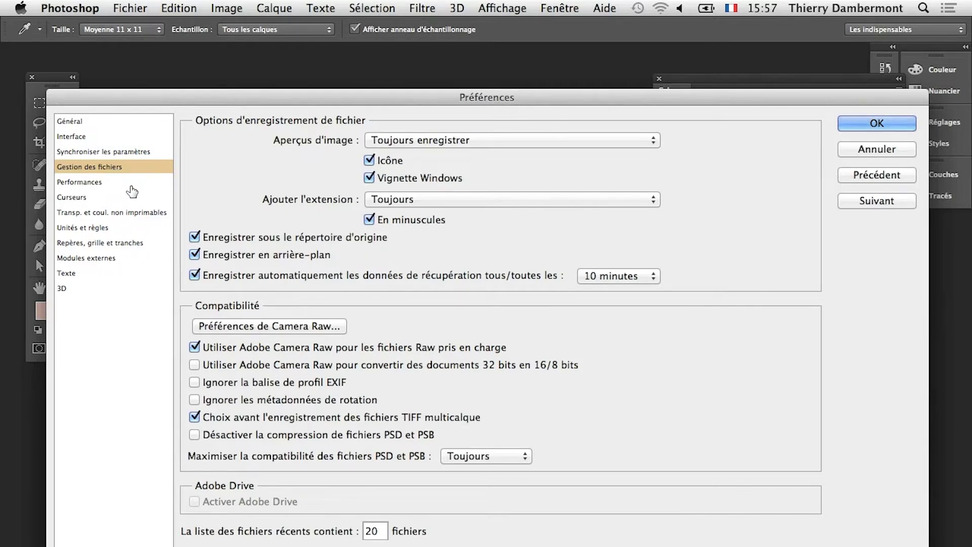
click(124, 183)
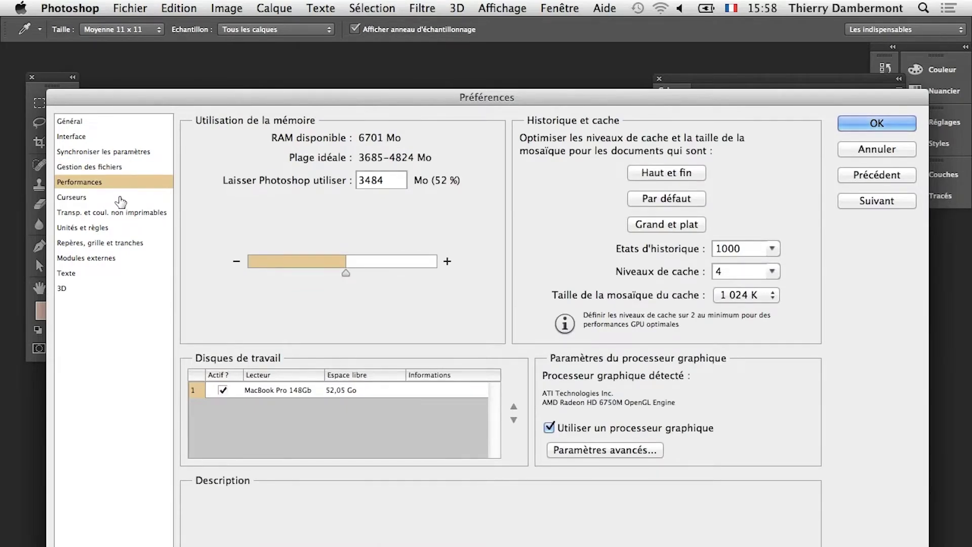
click(120, 201)
click(120, 211)
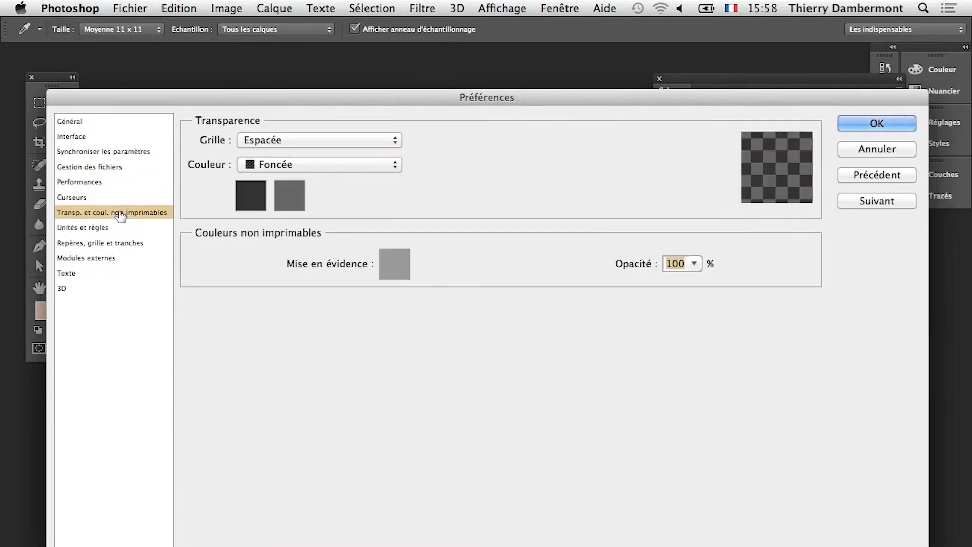
click(112, 228)
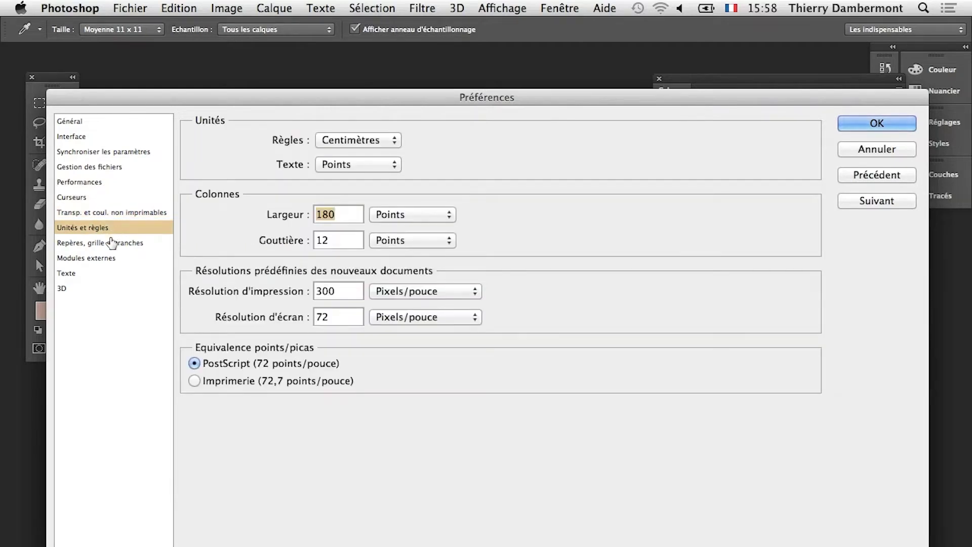
click(111, 243)
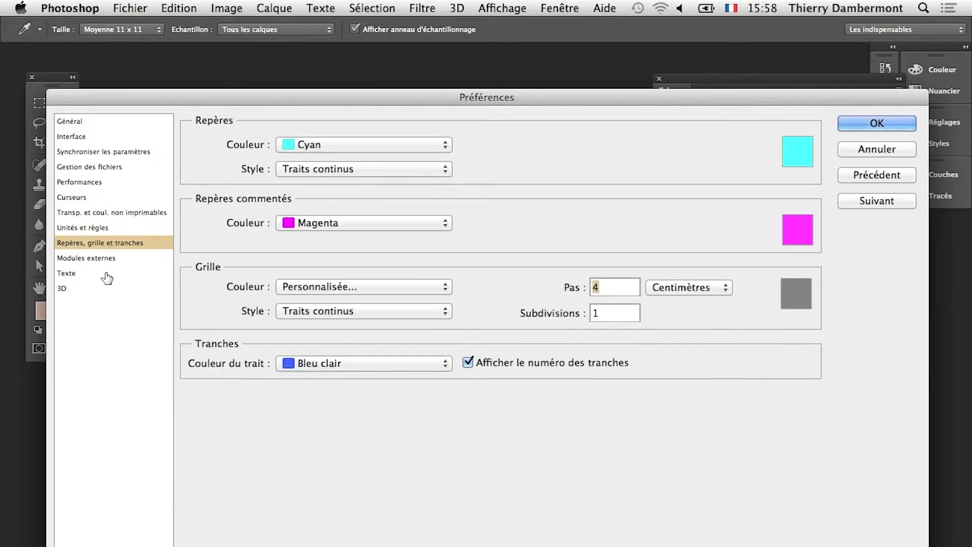
click(104, 260)
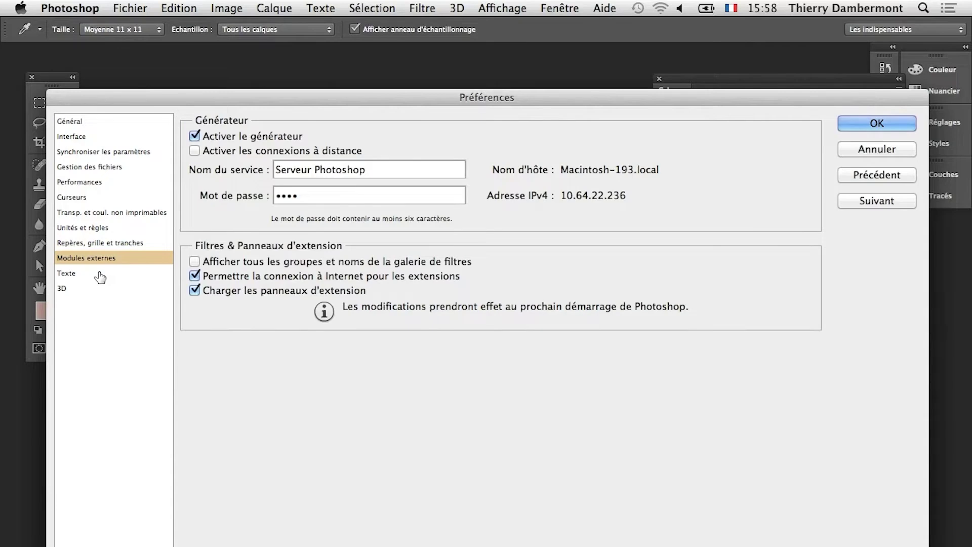
click(100, 274)
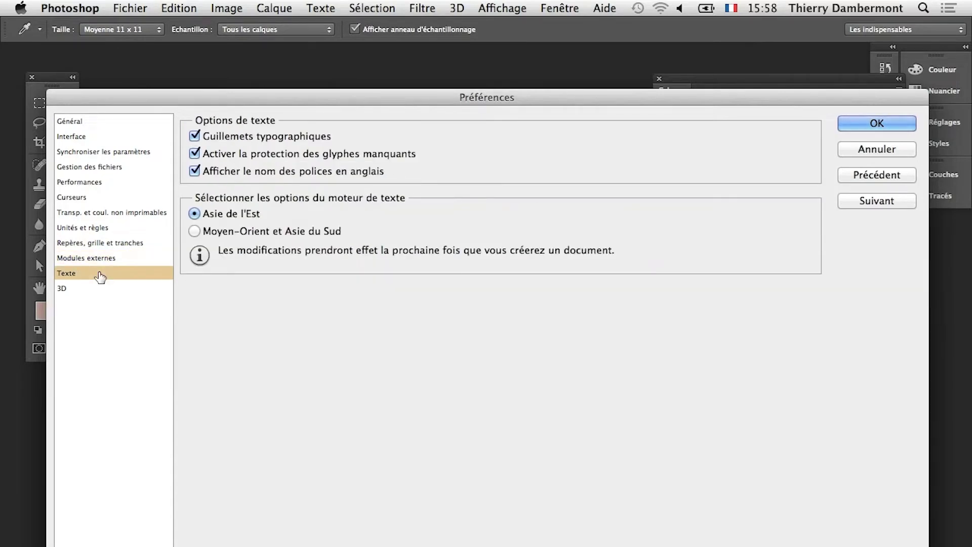
click(101, 289)
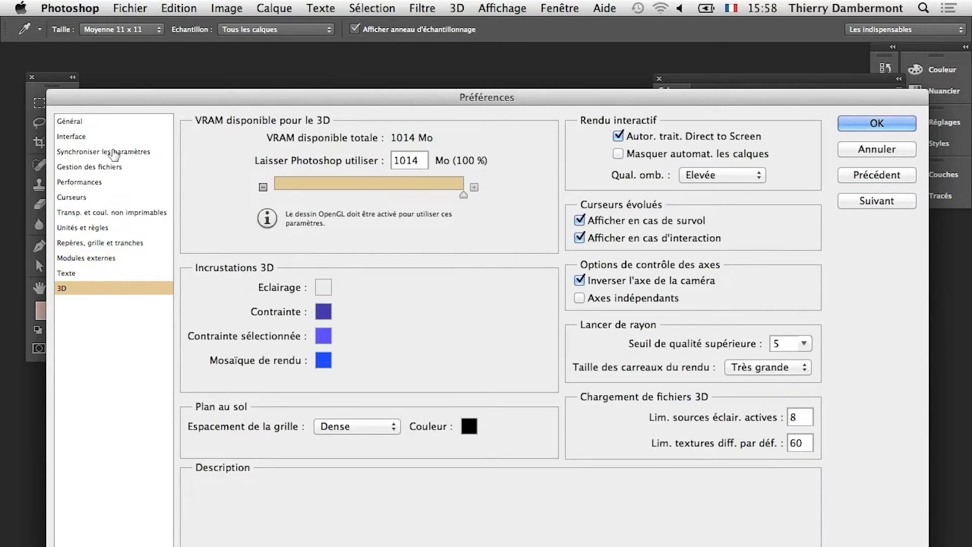
Step: Enable Journal de l'historique in the general preferences, recording to the text file "Journal des modif. de Photoshop.txt" on the Bureau
click(109, 123)
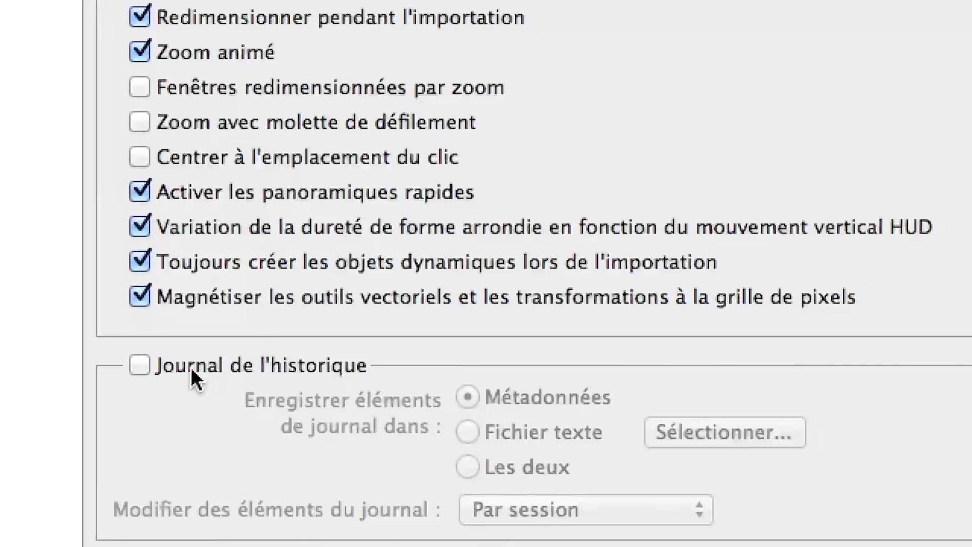
click(205, 367)
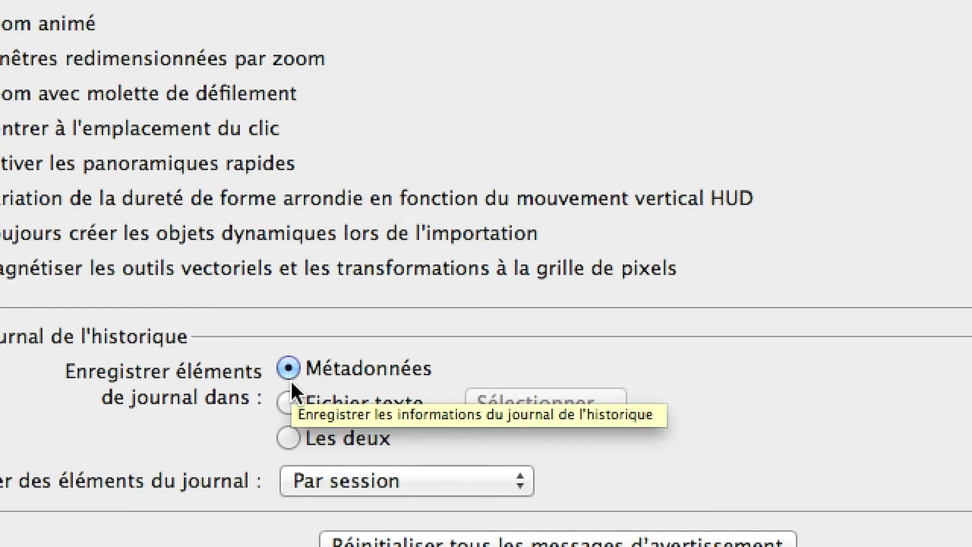
click(292, 402)
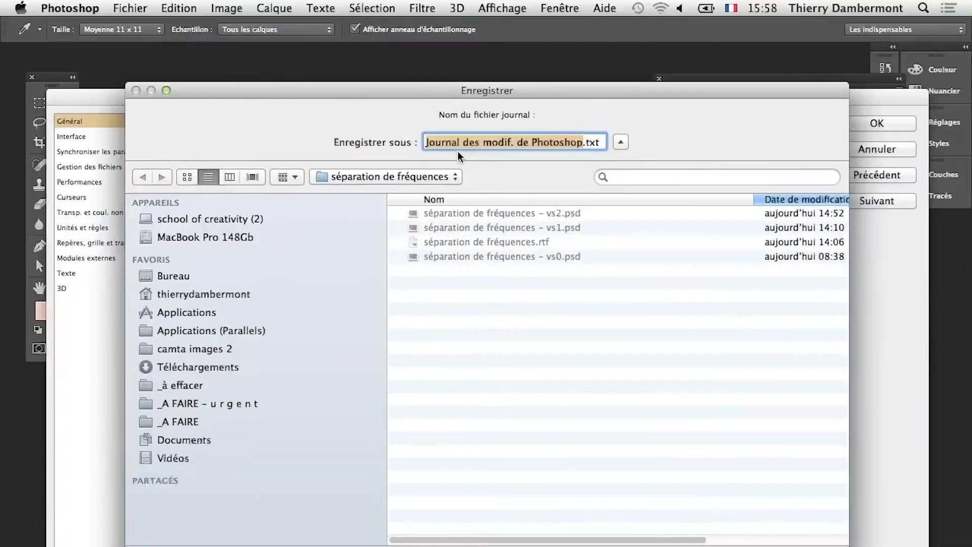
click(256, 276)
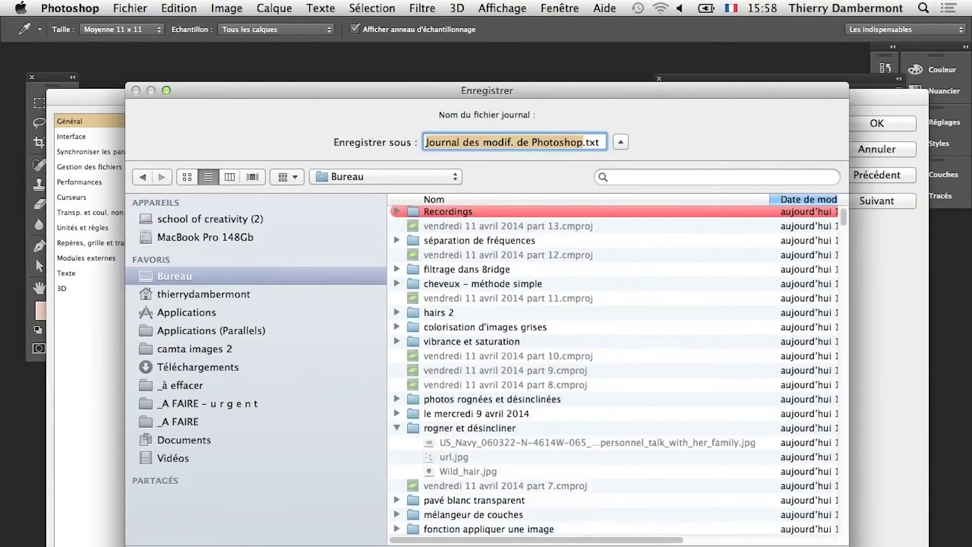
key(Return)
key(alt)
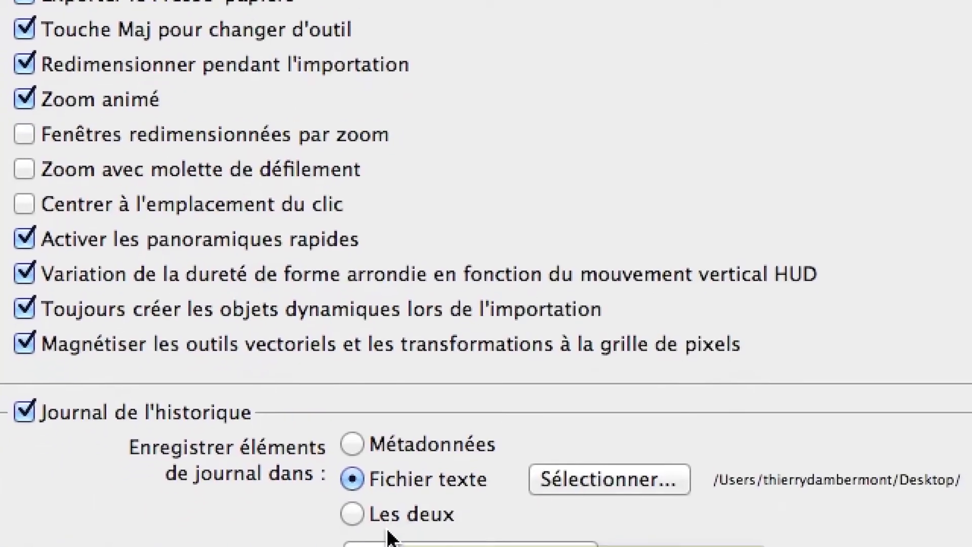
Step: Set the history log to record in both metadata and text file (Les deux) with detailed entries, and apply the preferences
click(393, 530)
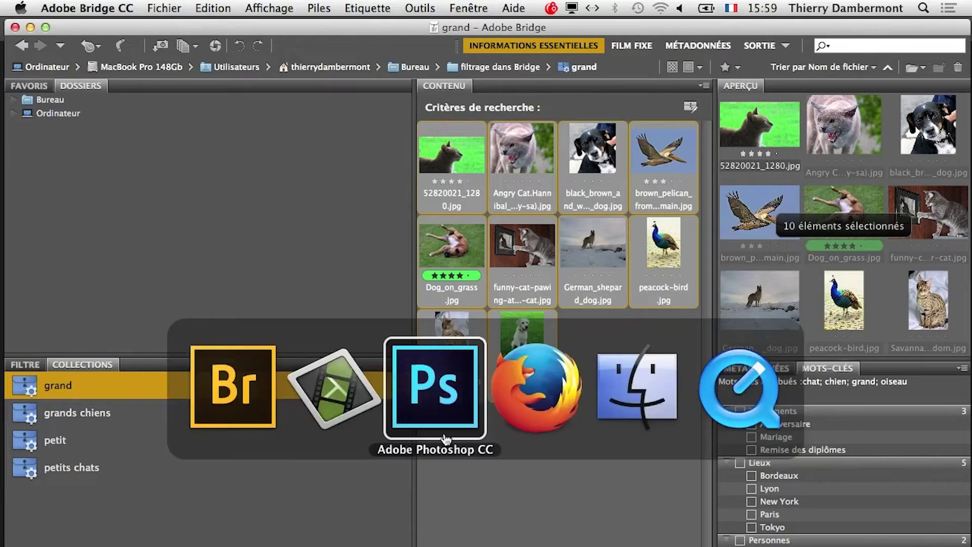
click(460, 414)
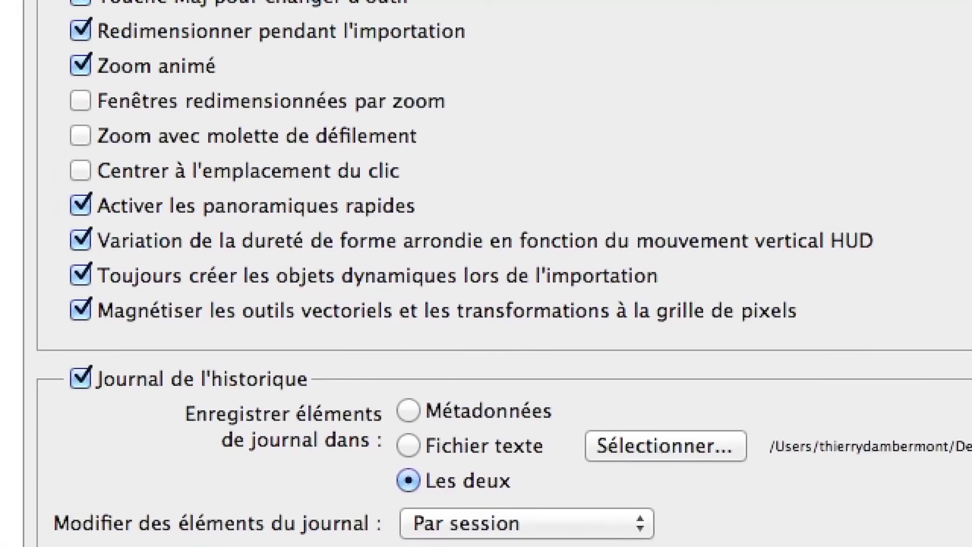
click(392, 542)
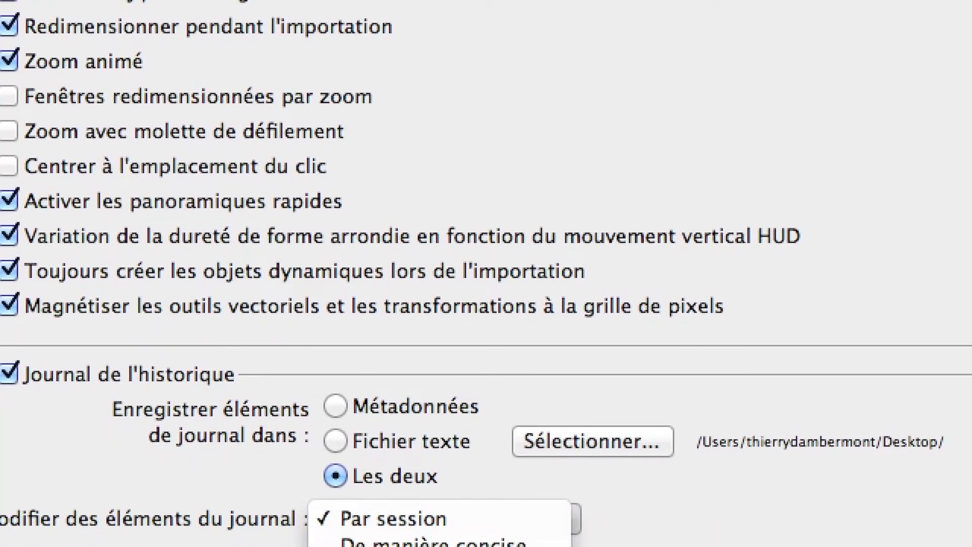
click(435, 546)
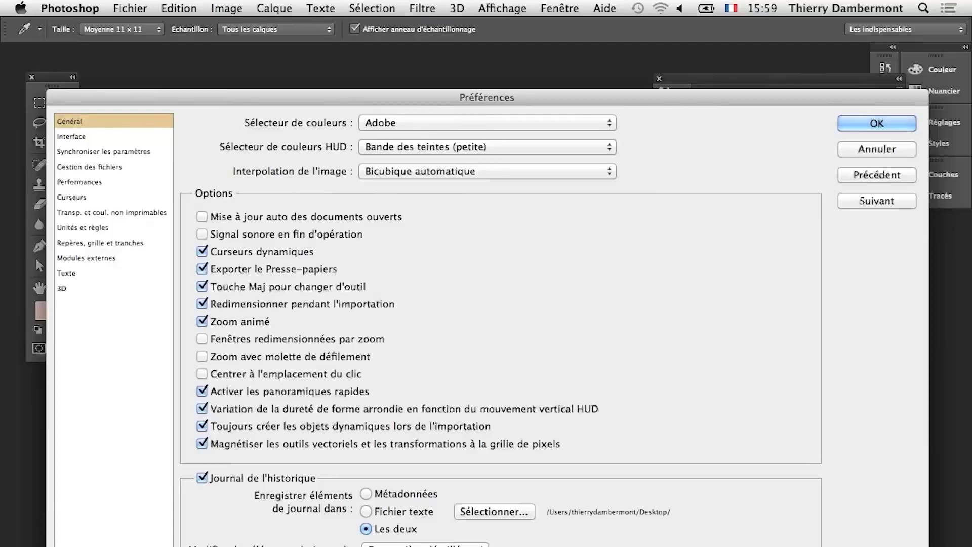
click(872, 124)
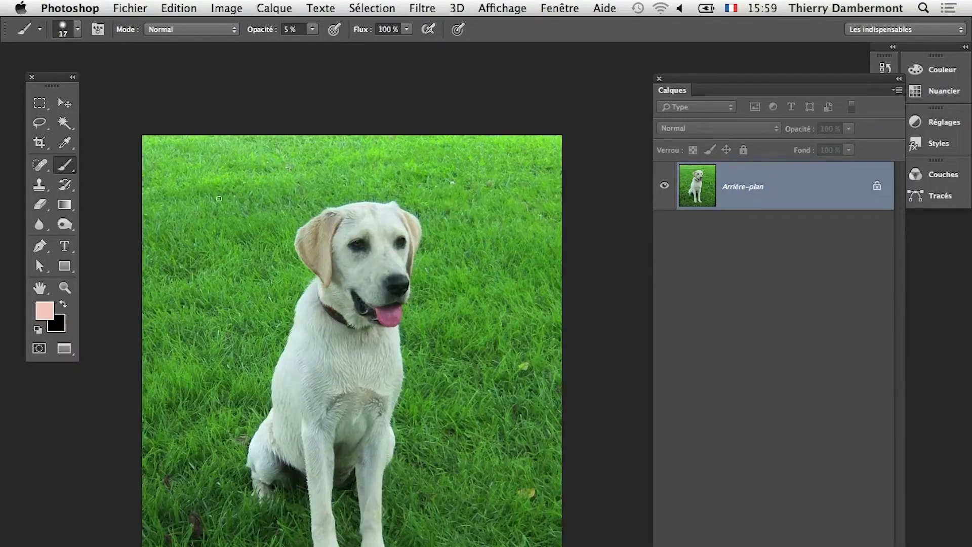
Step: Select the grass around the dog with Plage de couleurs, adding its green shades at tolerance 31, and hide the selection outline
click(48, 129)
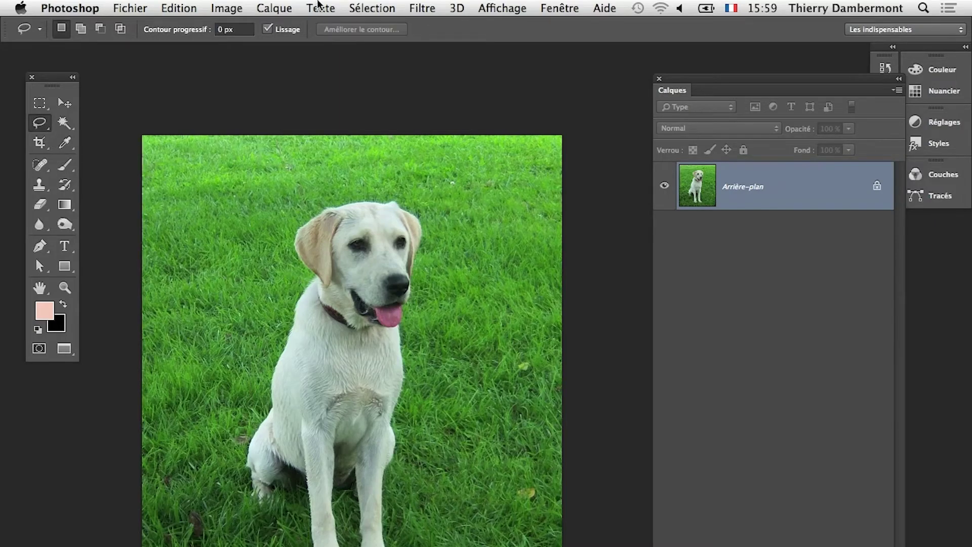
click(372, 8)
click(424, 157)
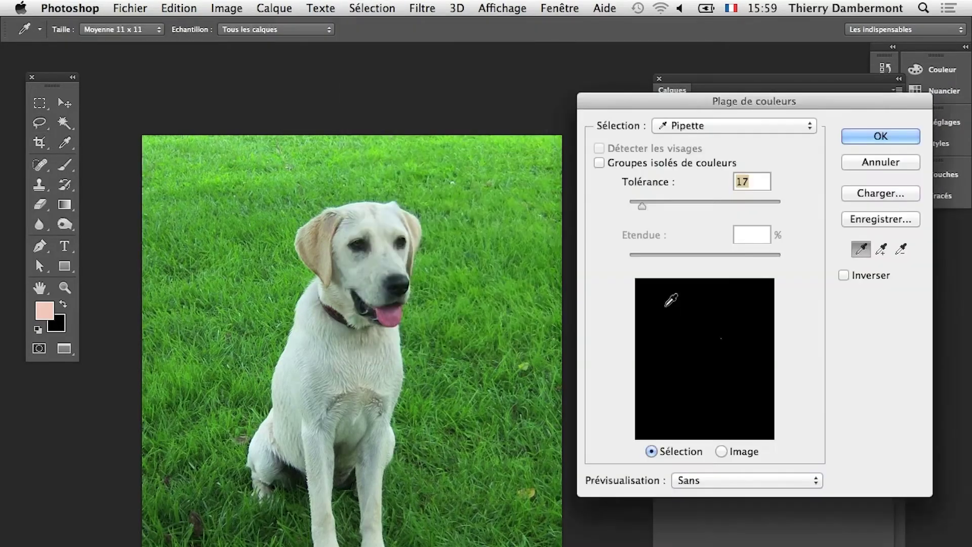
click(514, 215)
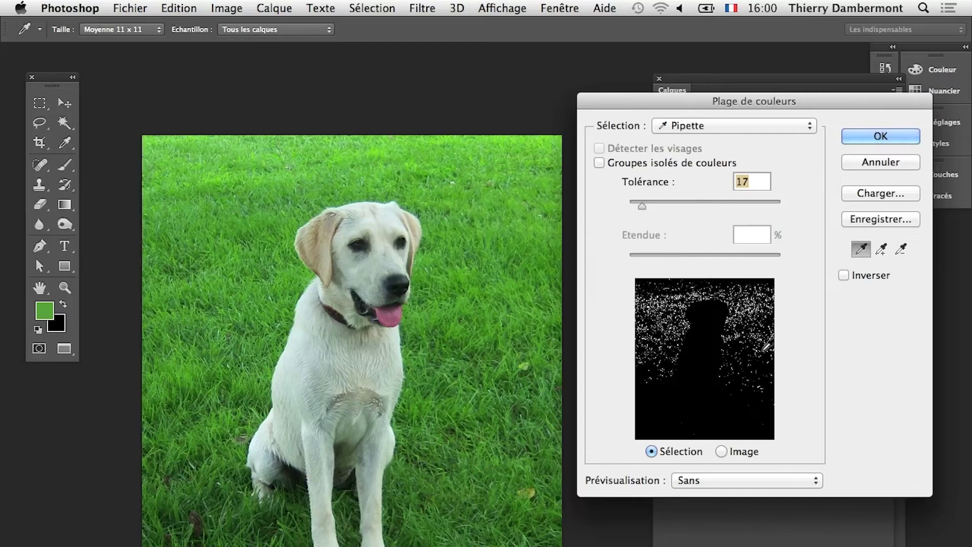
click(880, 249)
mouse_move(551, 246)
mouse_down()
mouse_move(434, 158)
mouse_move(276, 198)
mouse_move(329, 335)
mouse_move(487, 531)
mouse_up()
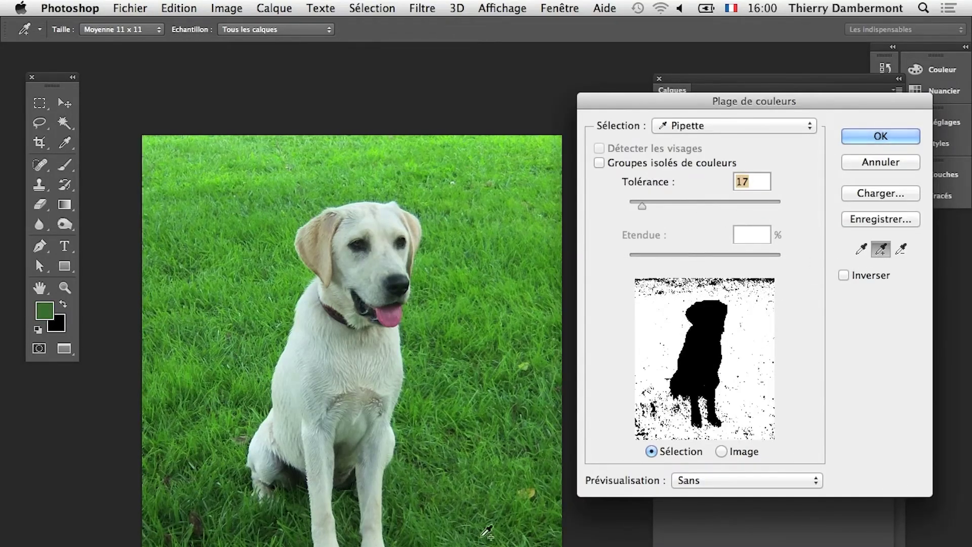
mouse_move(641, 206)
mouse_down()
mouse_move(667, 203)
mouse_move(654, 202)
mouse_up()
click(881, 136)
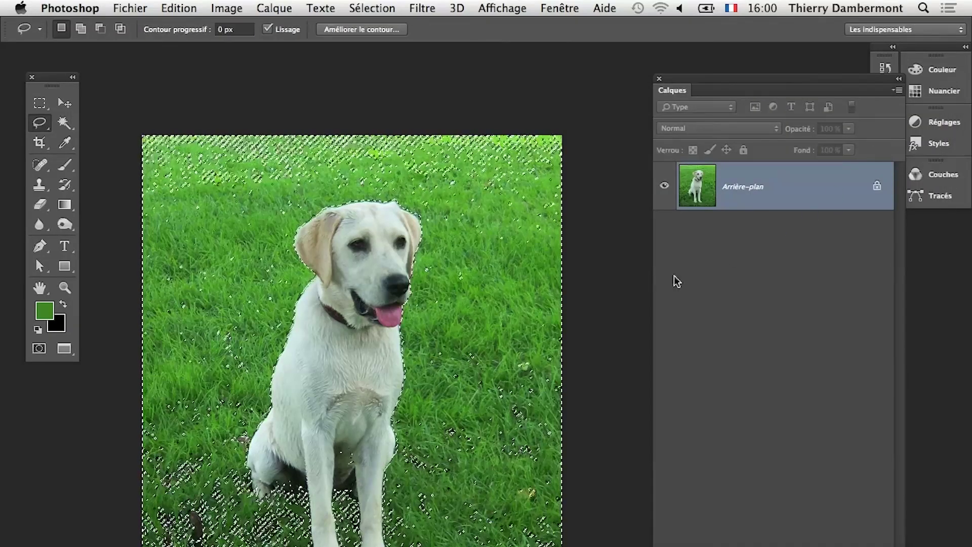
key(super+h)
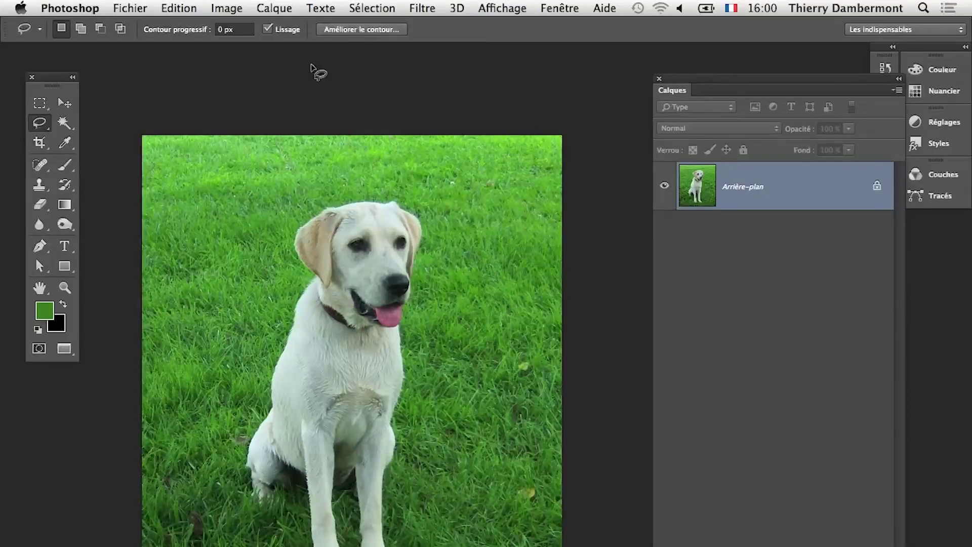
click(409, 6)
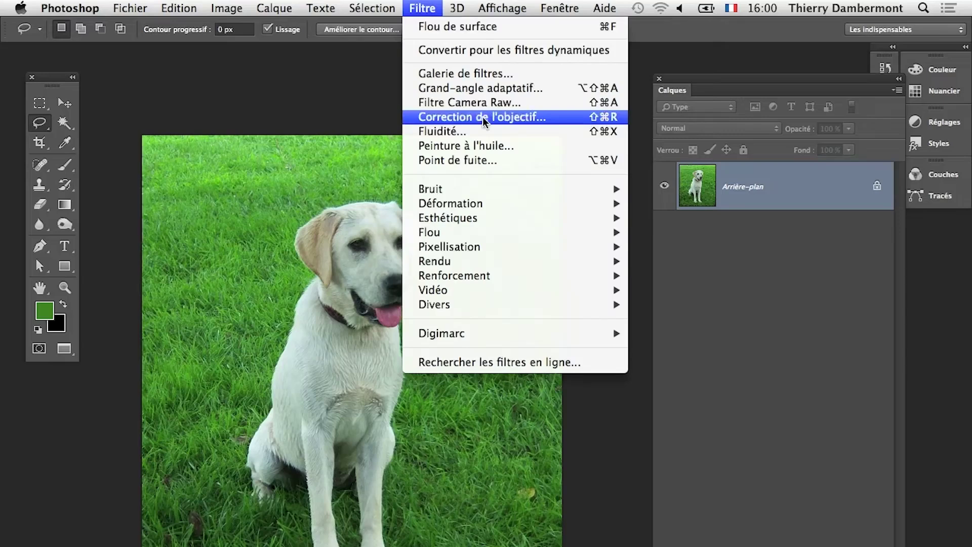
mouse_move(494, 232)
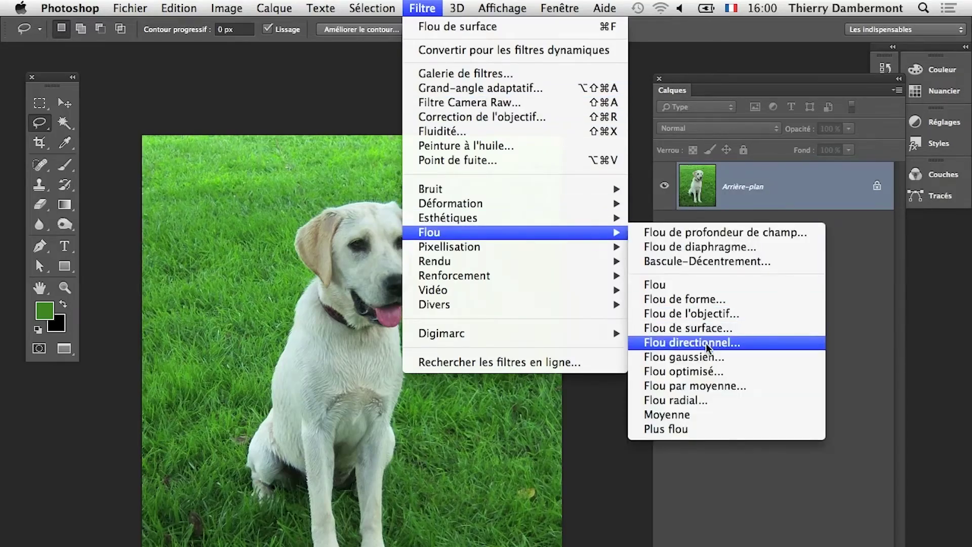
click(710, 359)
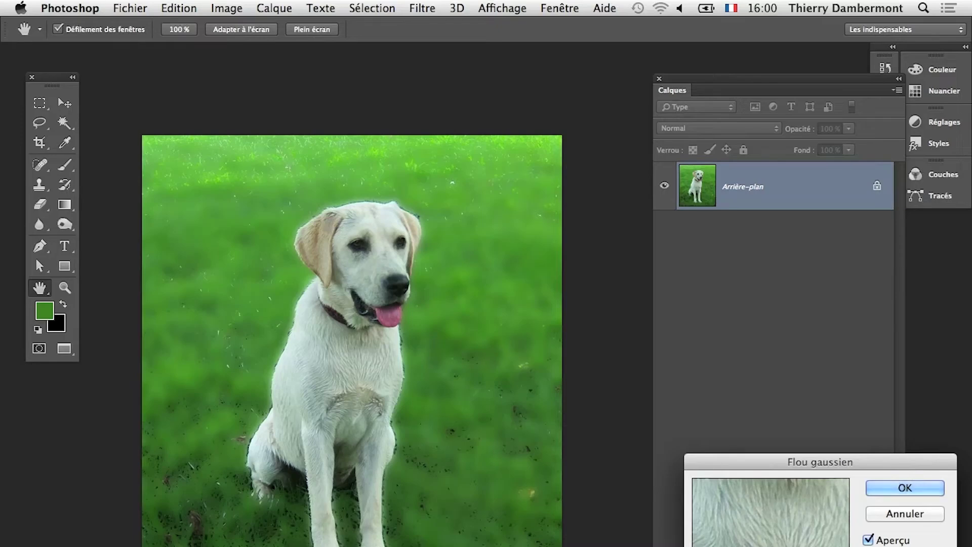
click(895, 512)
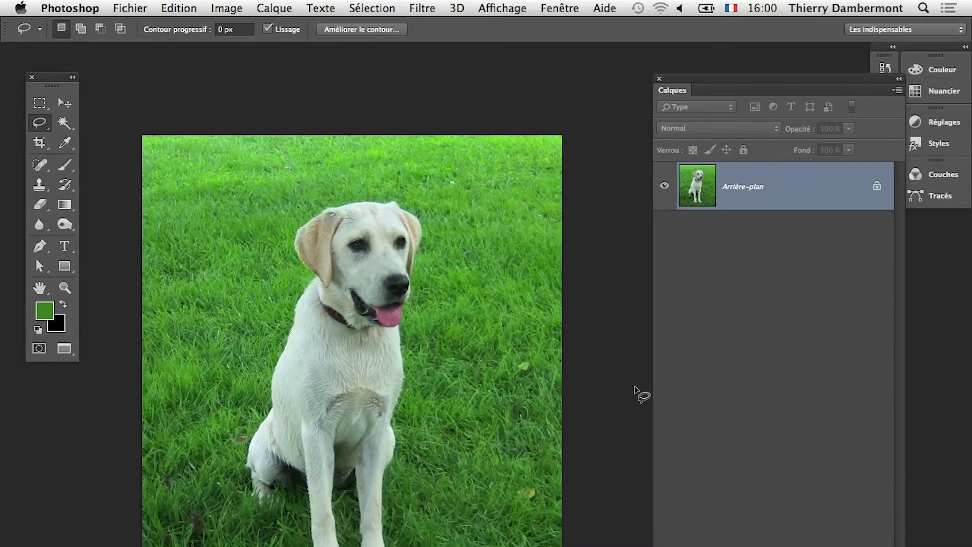
Step: Save the grass selection as a new alpha channel with Mémoriser la sélection
click(361, 7)
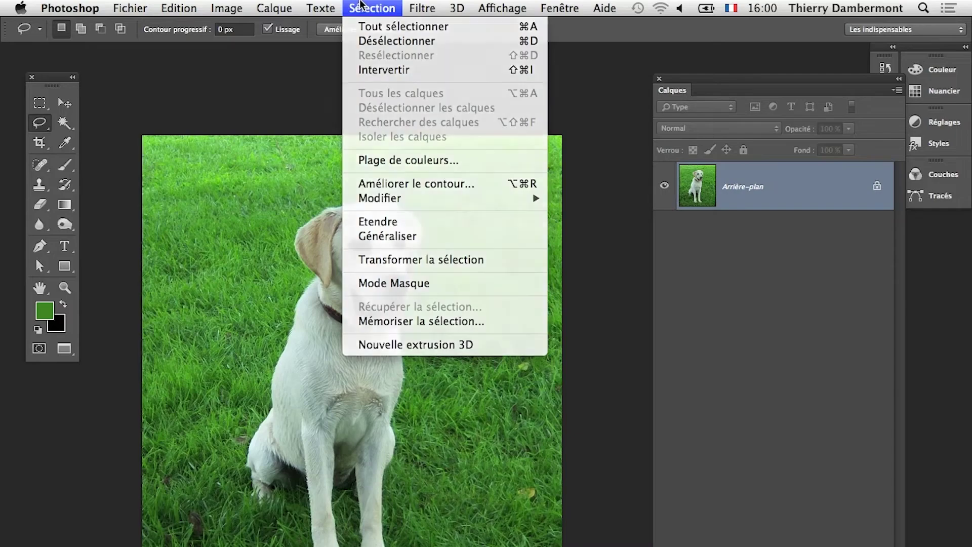
click(360, 7)
click(361, 8)
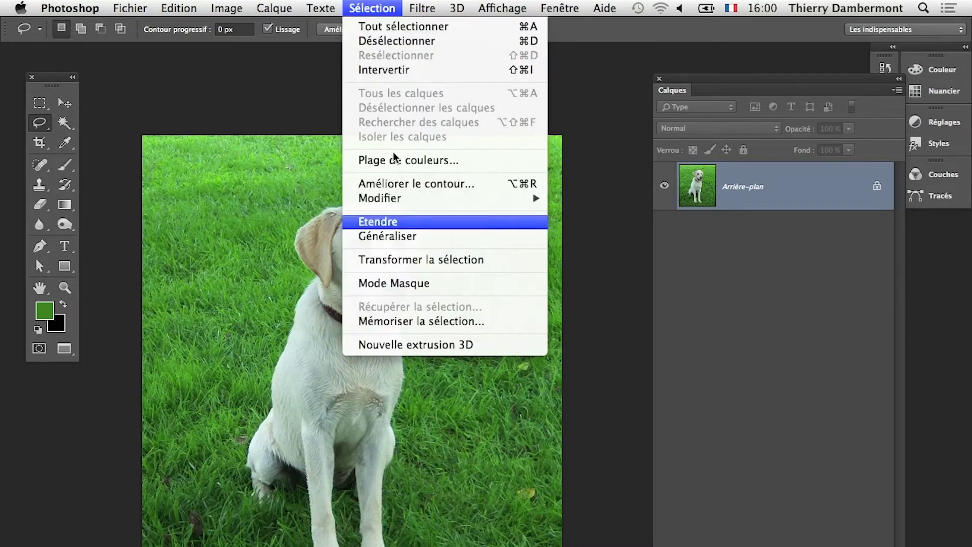
click(430, 322)
click(639, 329)
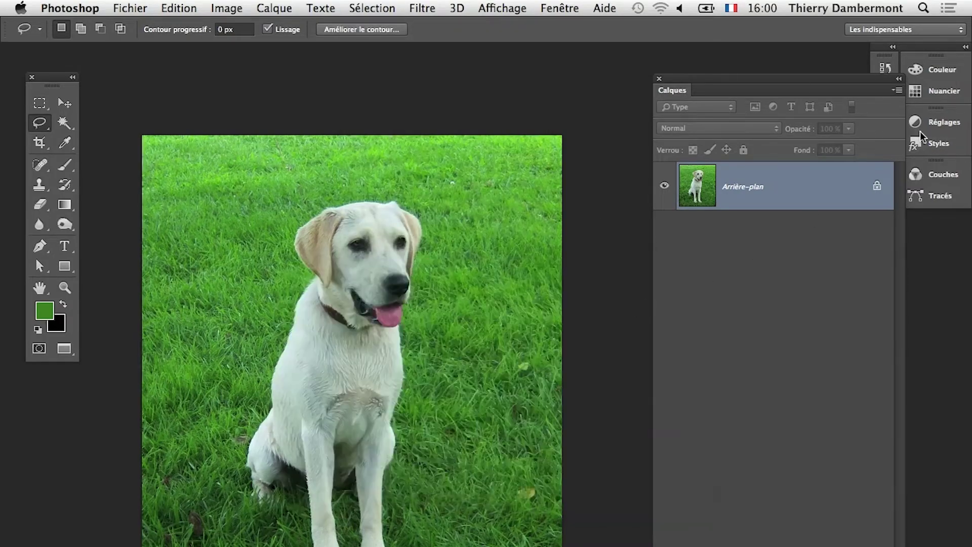
Step: Show the full list of channels and display only the saved Alpha 1 channel in the image
drag(805, 74, 755, 89)
click(930, 177)
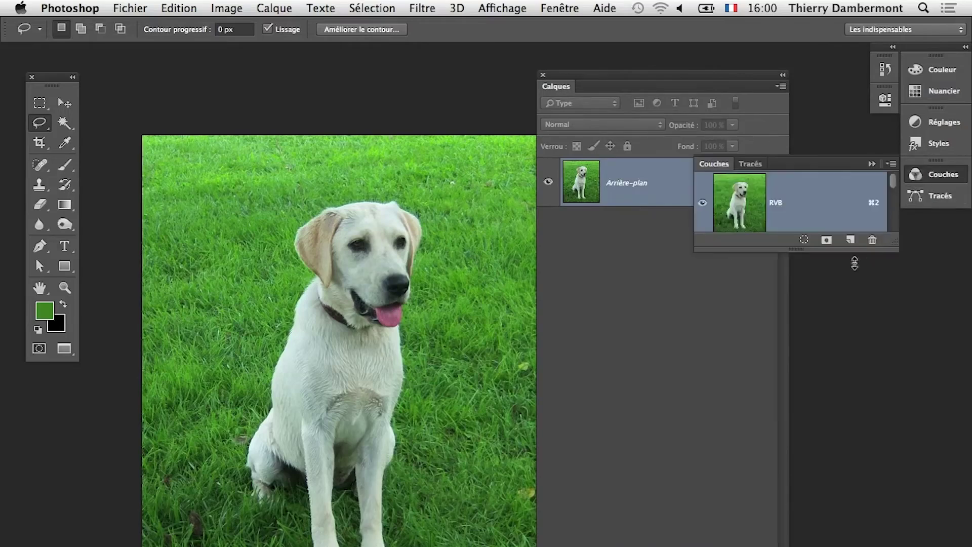
drag(895, 250, 834, 482)
click(835, 485)
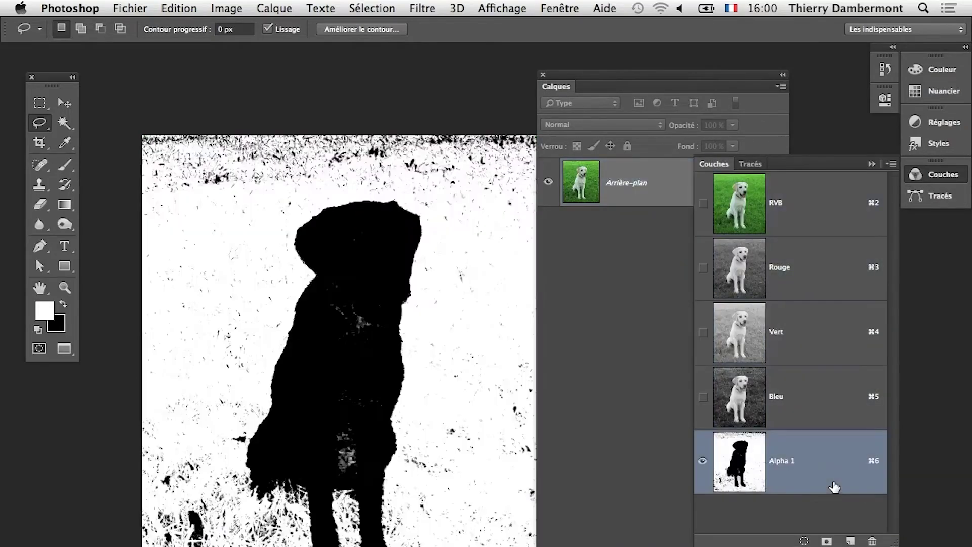
scroll(353, 276, down, 2)
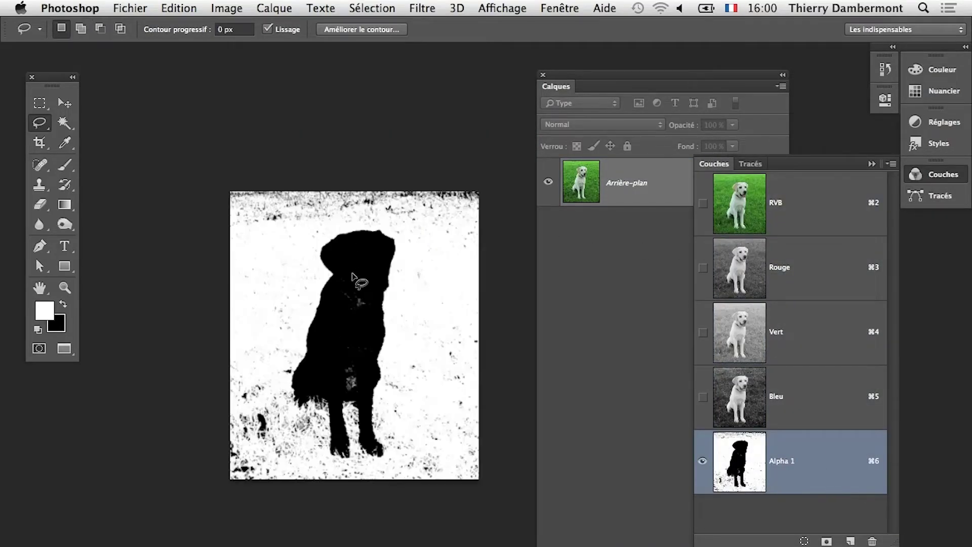
Step: Set the Brush to size 176 and 100 % opacity, and deselect the active selection
click(64, 164)
drag(303, 284, 344, 292)
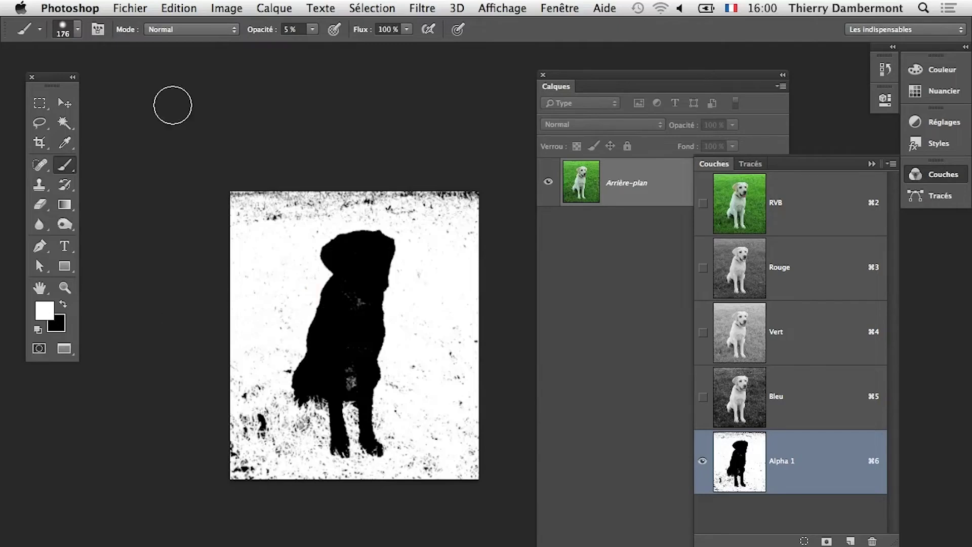
click(312, 29)
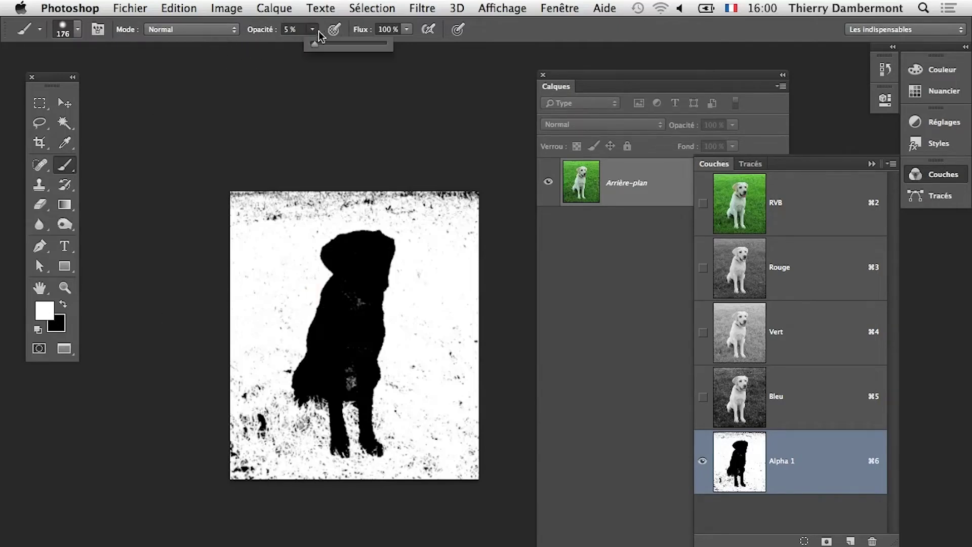
click(304, 191)
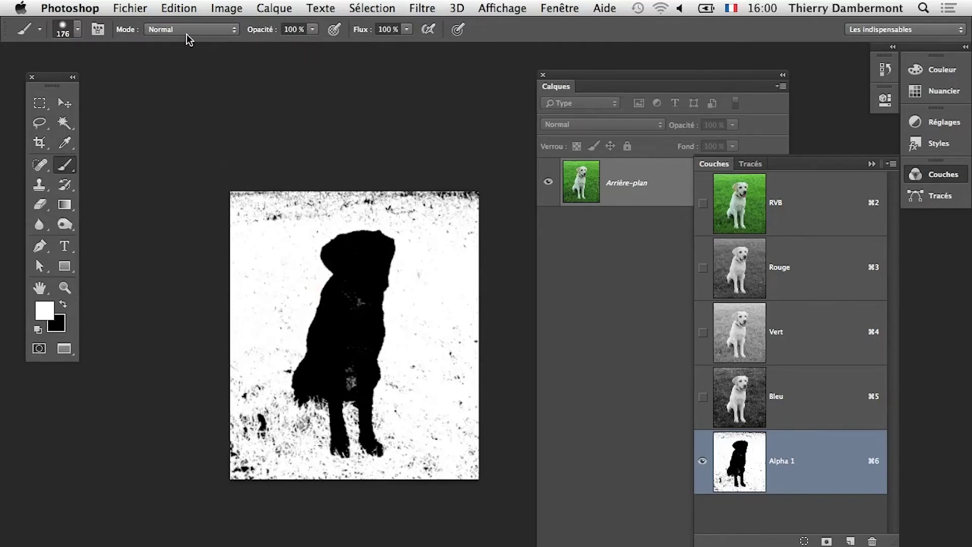
click(359, 13)
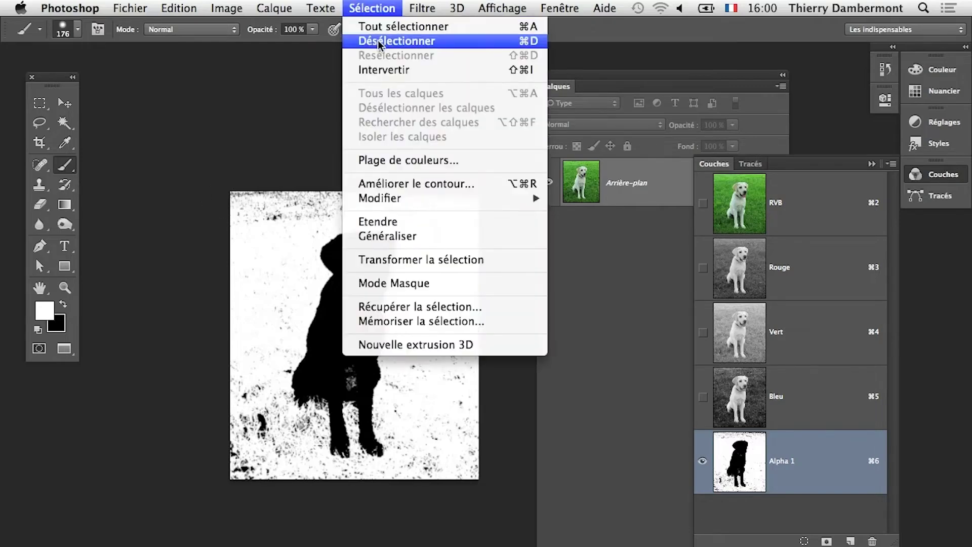
click(373, 22)
Step: Paint white over the specks around the dog in Alpha 1 with brush sizes 337 and 203, and return to the RVB channel
drag(260, 189, 310, 198)
drag(261, 228, 296, 228)
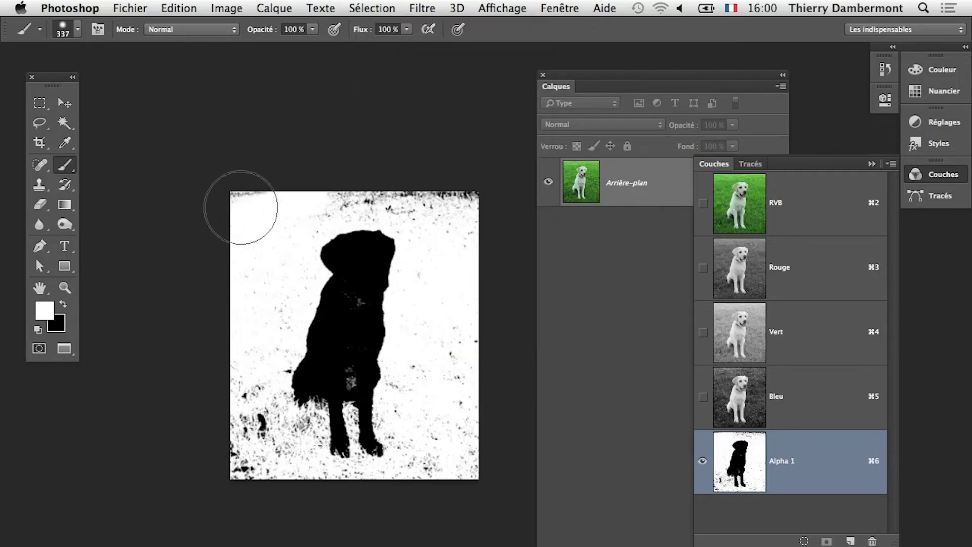
mouse_move(299, 184)
mouse_down()
mouse_move(378, 181)
mouse_move(469, 199)
mouse_move(438, 182)
mouse_move(469, 284)
mouse_move(458, 468)
mouse_up()
mouse_move(271, 484)
mouse_down()
mouse_move(243, 412)
mouse_move(238, 349)
mouse_up()
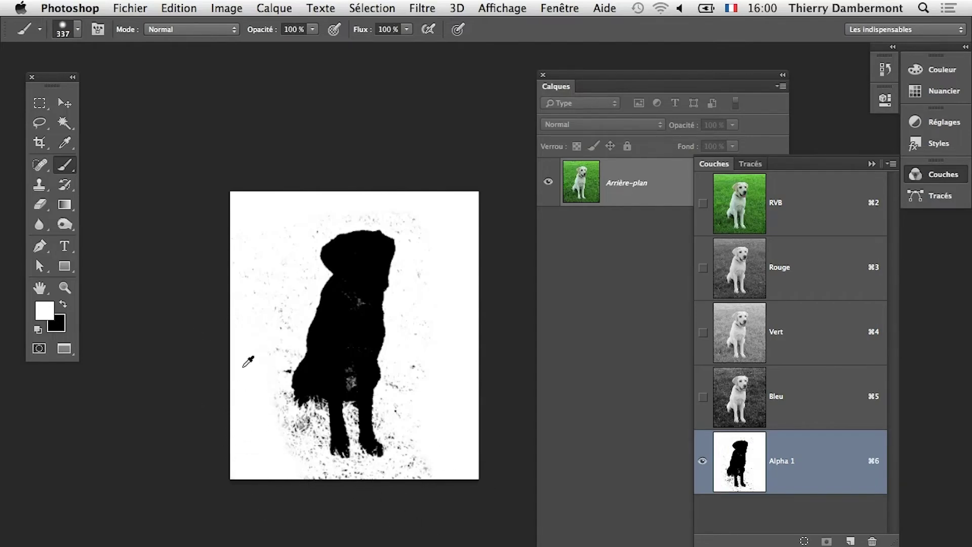
scroll(250, 362, up, 2)
drag(332, 346, 310, 347)
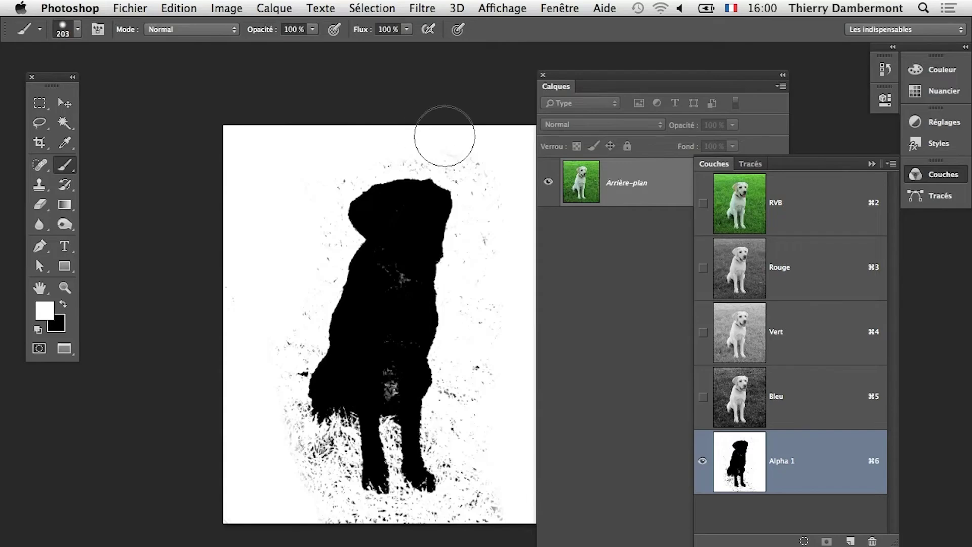
mouse_move(481, 332)
mouse_down()
mouse_move(496, 499)
mouse_move(459, 537)
mouse_move(349, 517)
mouse_move(288, 446)
mouse_move(297, 293)
mouse_up()
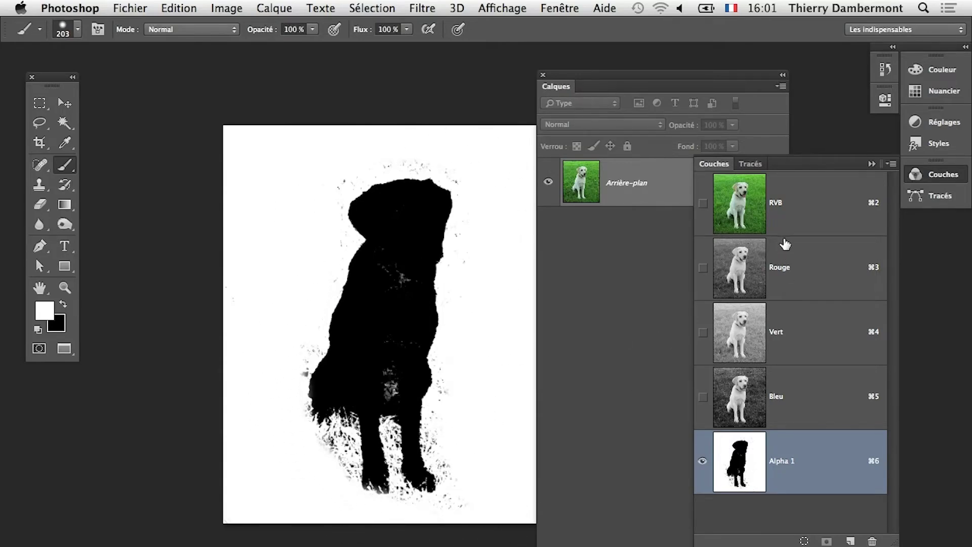
click(785, 212)
Step: Examine the logged colour range, saved selection and brush edits in the image's file information
click(69, 8)
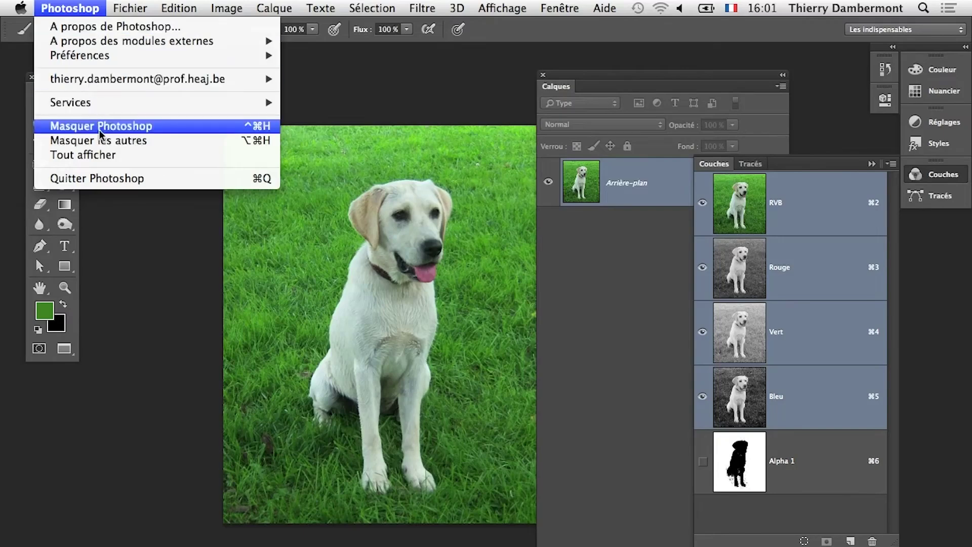
mouse_move(130, 8)
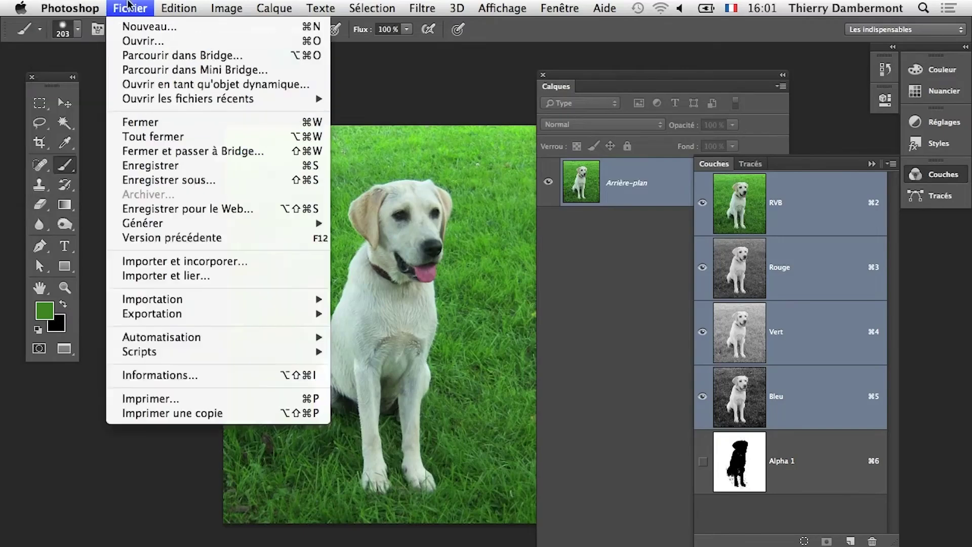
click(185, 377)
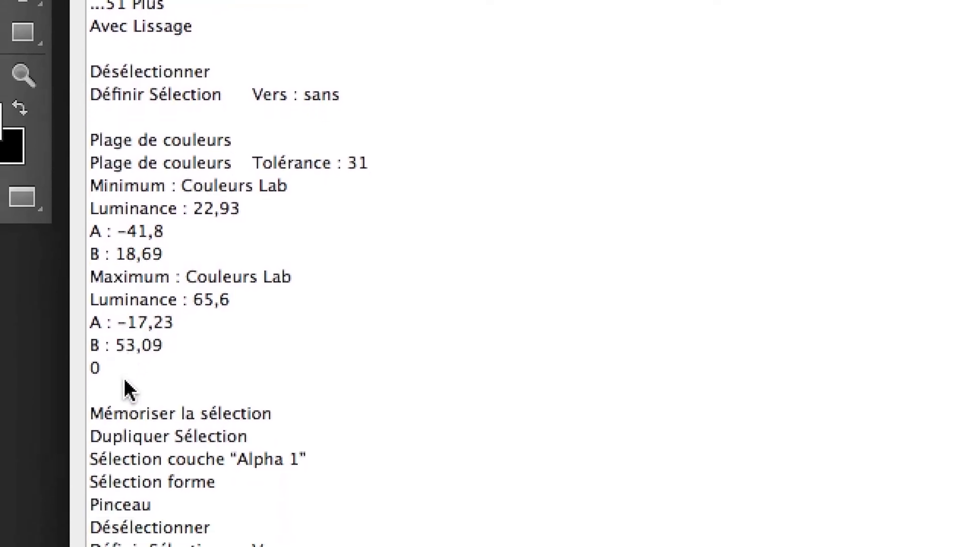
scroll(127, 400, down, 3)
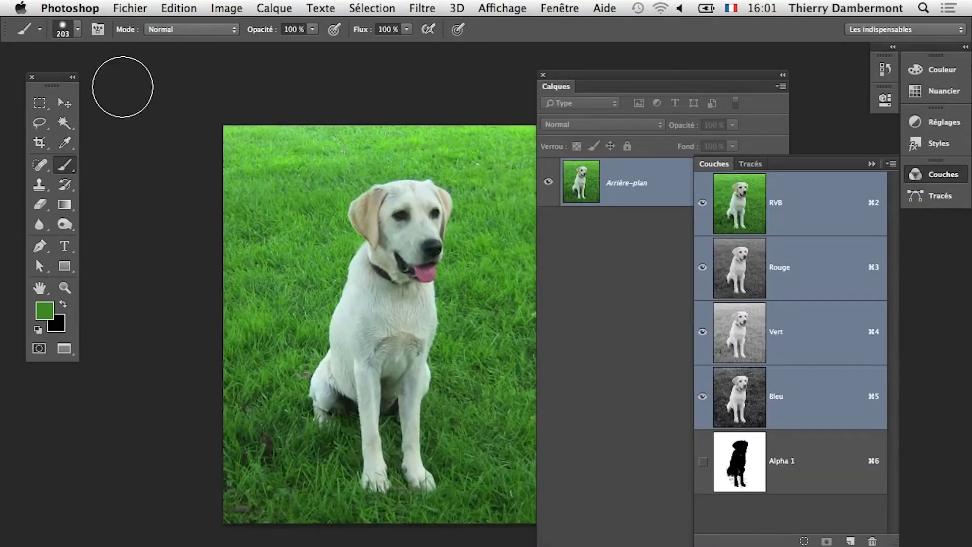
Step: Switch the dog image to full-screen display on a black background
click(130, 8)
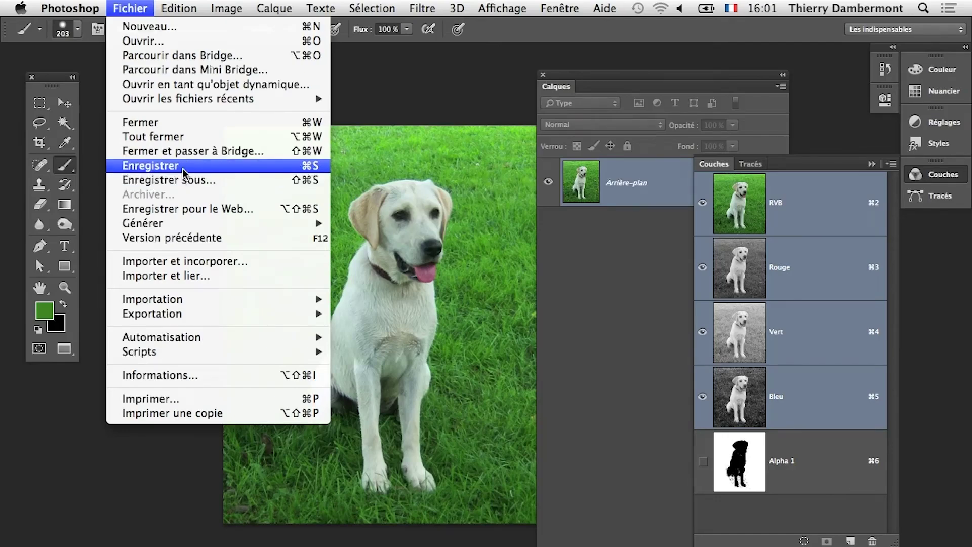
click(158, 517)
key(f)
key(f)
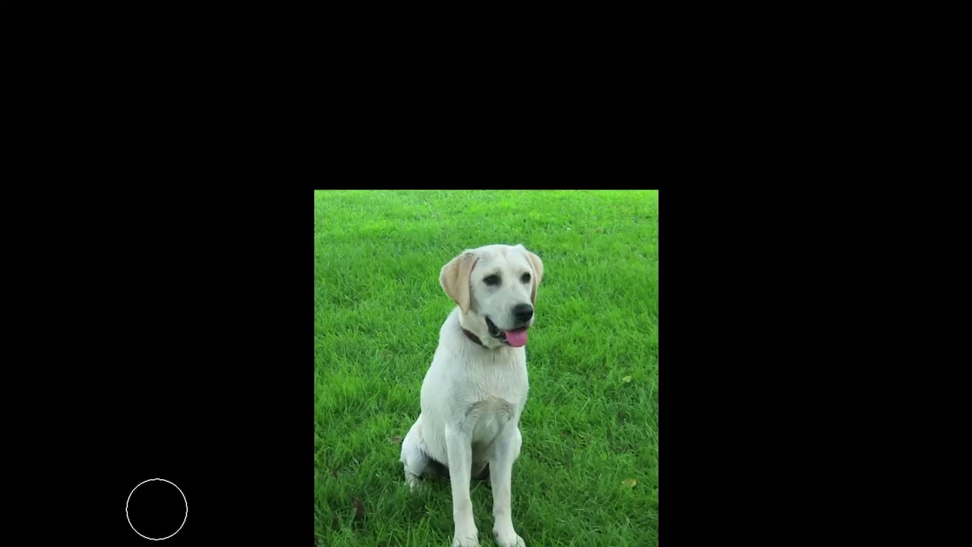
Step: Save the dog image as white-labrador-dog-2.psd in a new desktop folder named métadonnées, and close it
key(f)
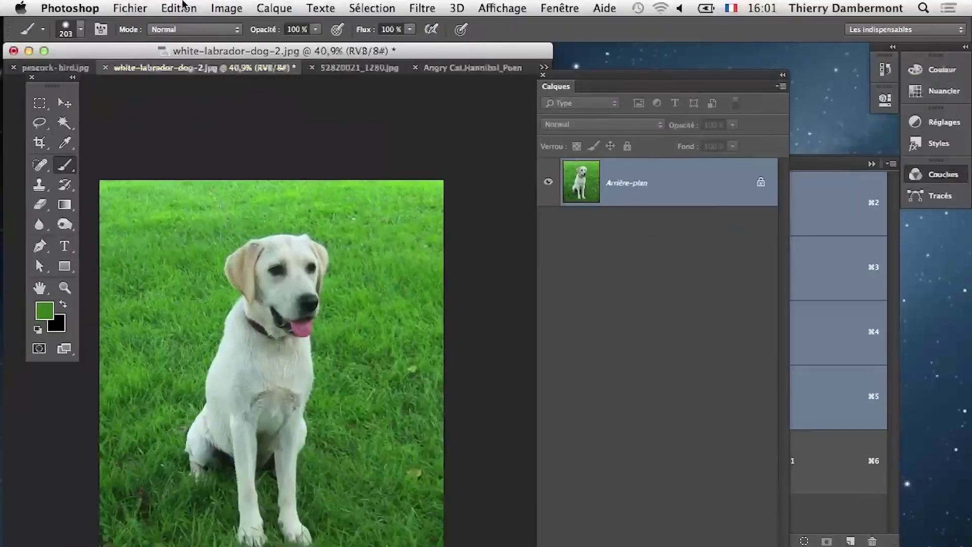
click(130, 8)
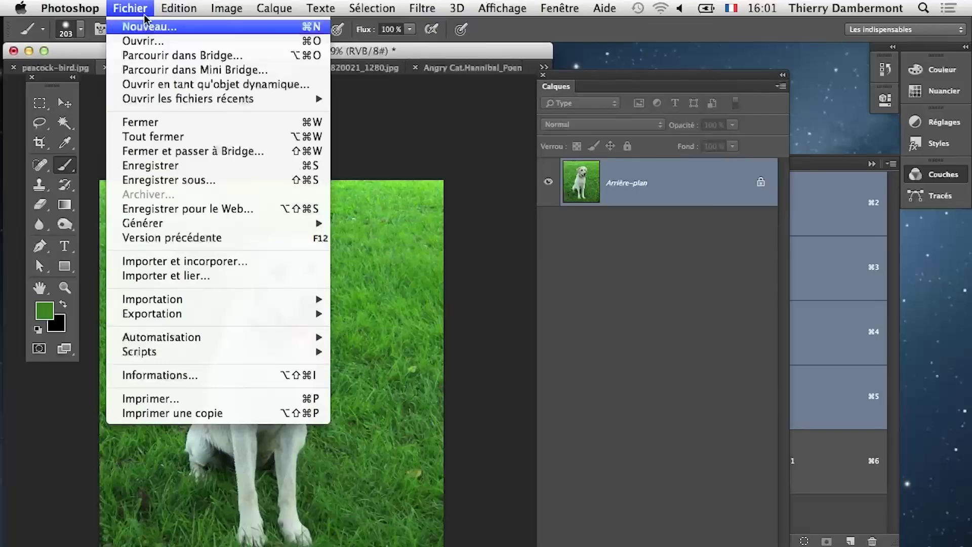
click(170, 162)
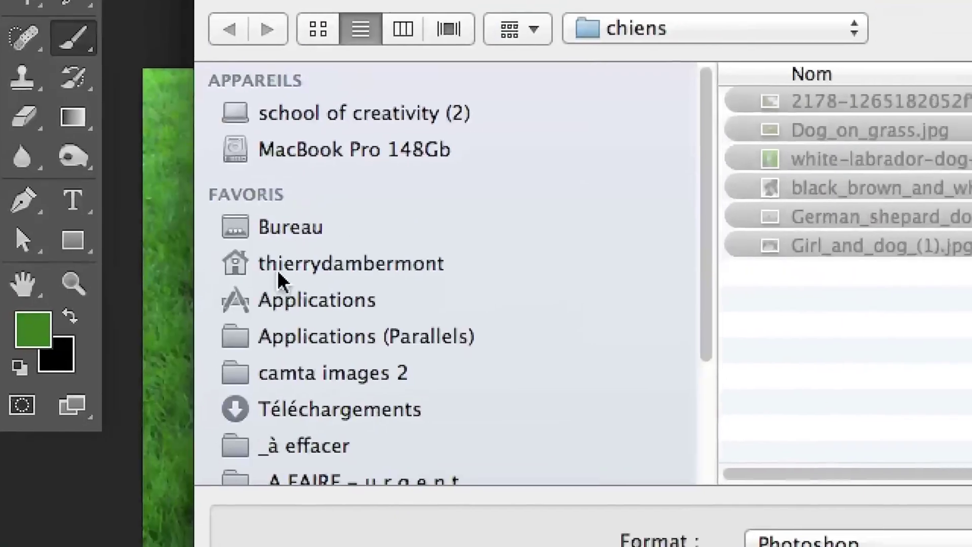
click(171, 260)
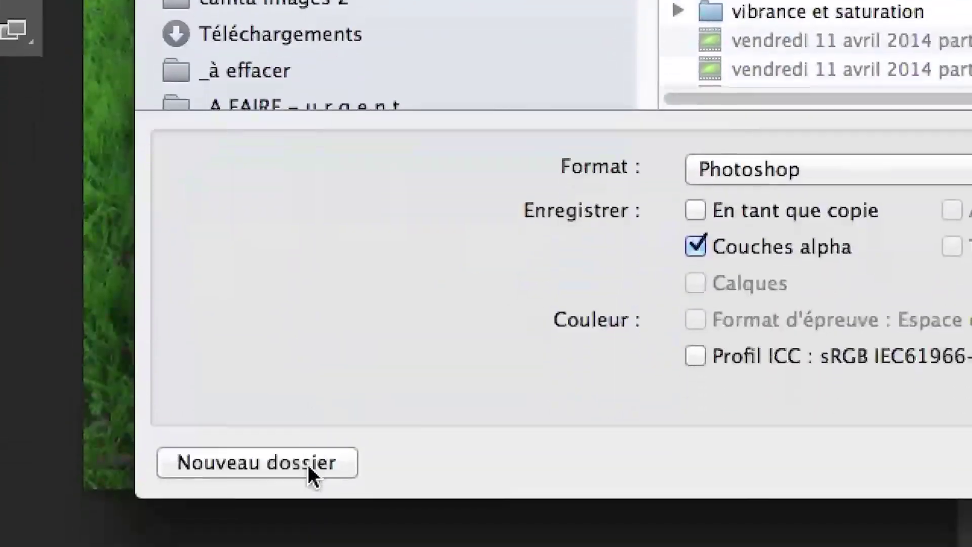
click(307, 463)
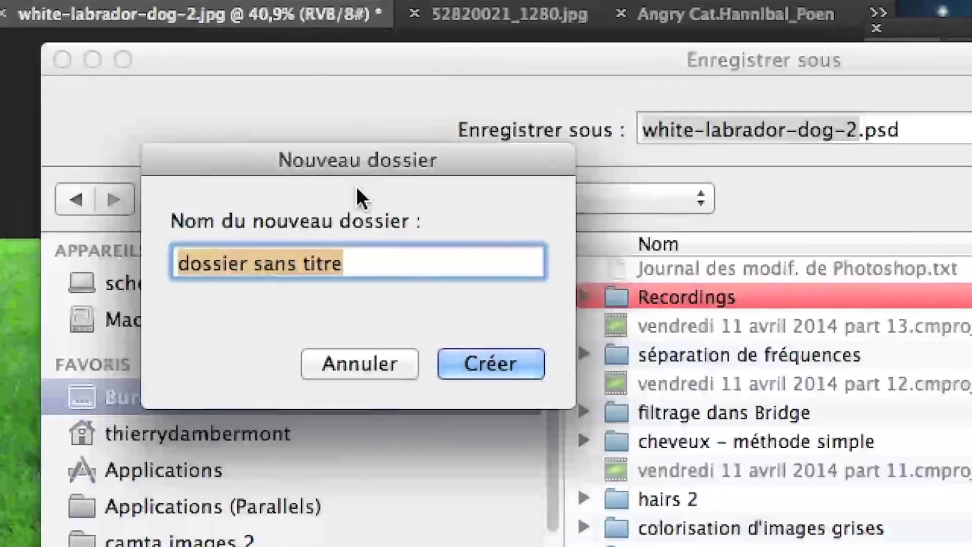
text(métadonnées)
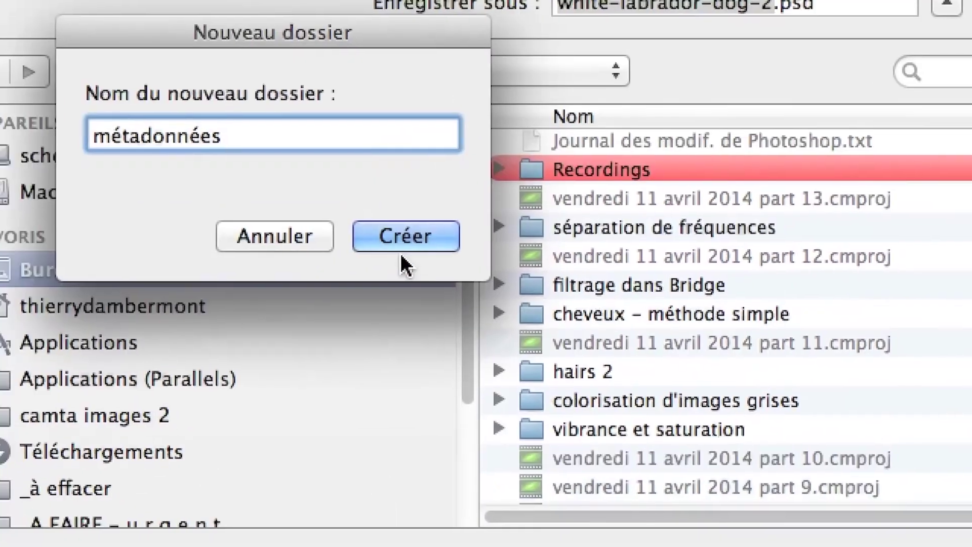
click(489, 375)
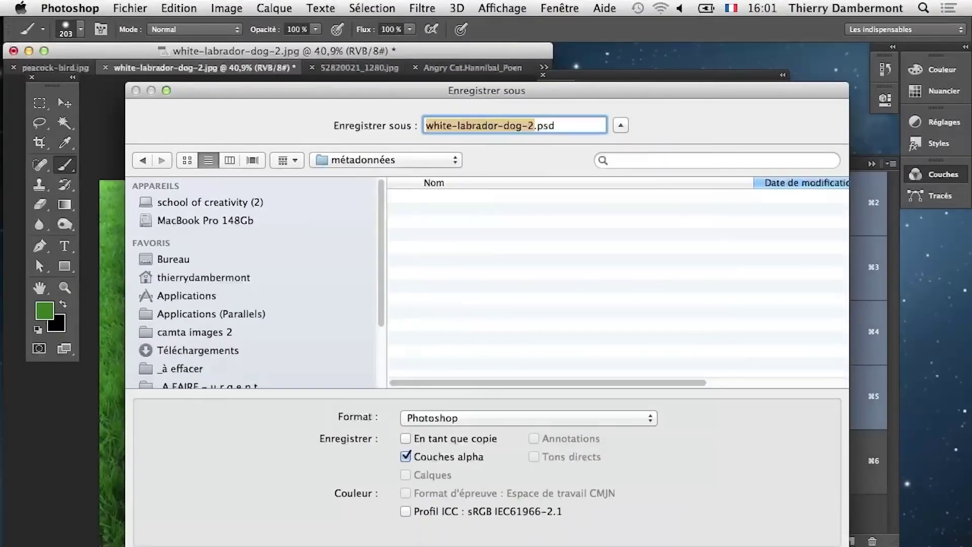
key(Return)
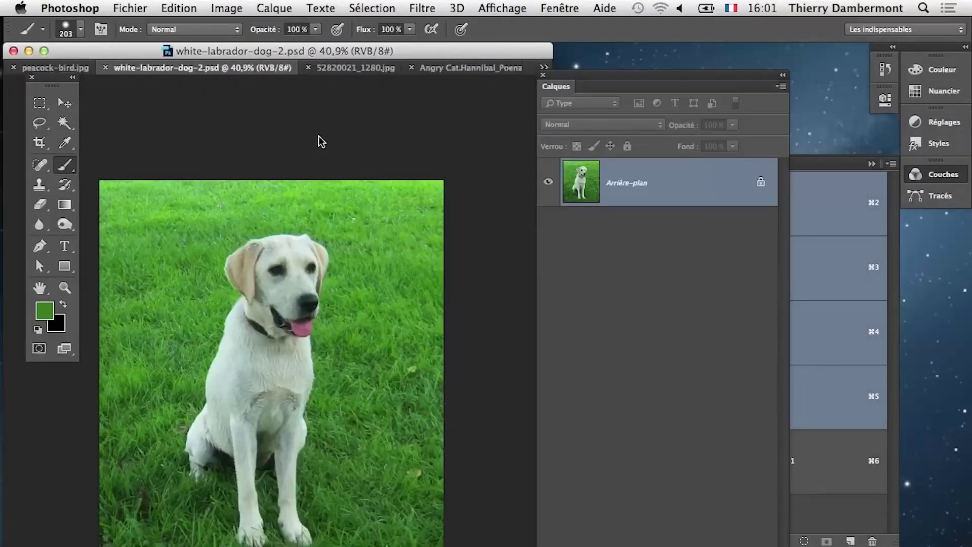
click(106, 67)
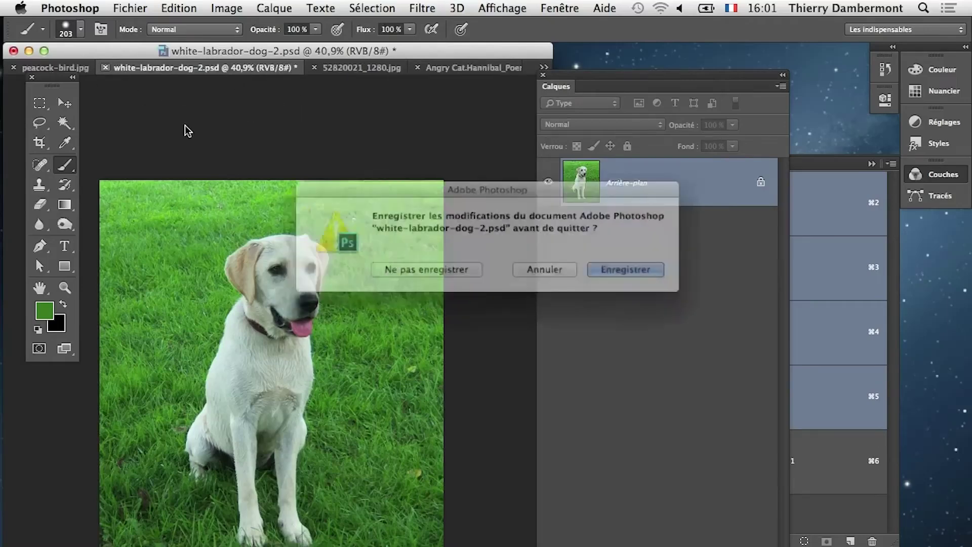
click(583, 278)
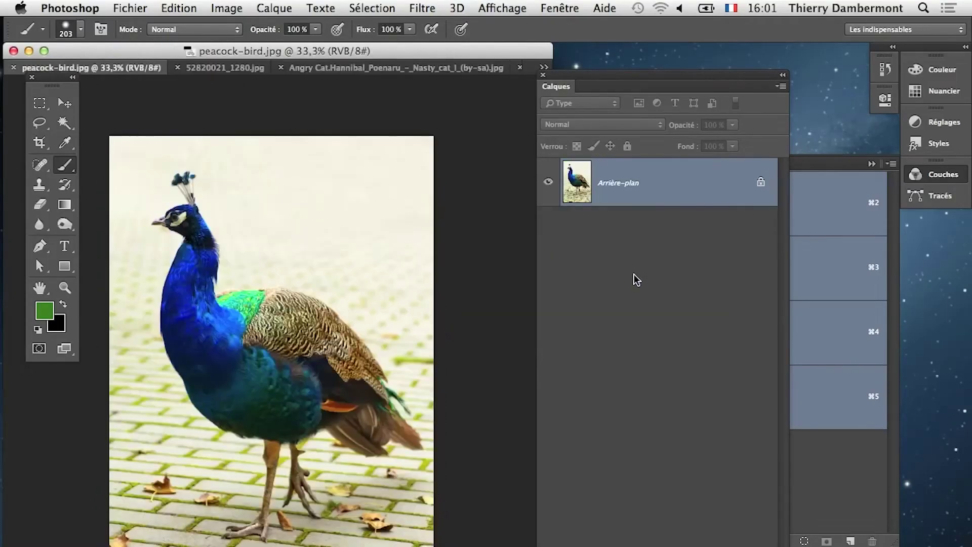
Step: Switch to Finder and examine the logged edits in the desktop file Journal des modif. de Photoshop.txt
key(super+Tab)
click(649, 411)
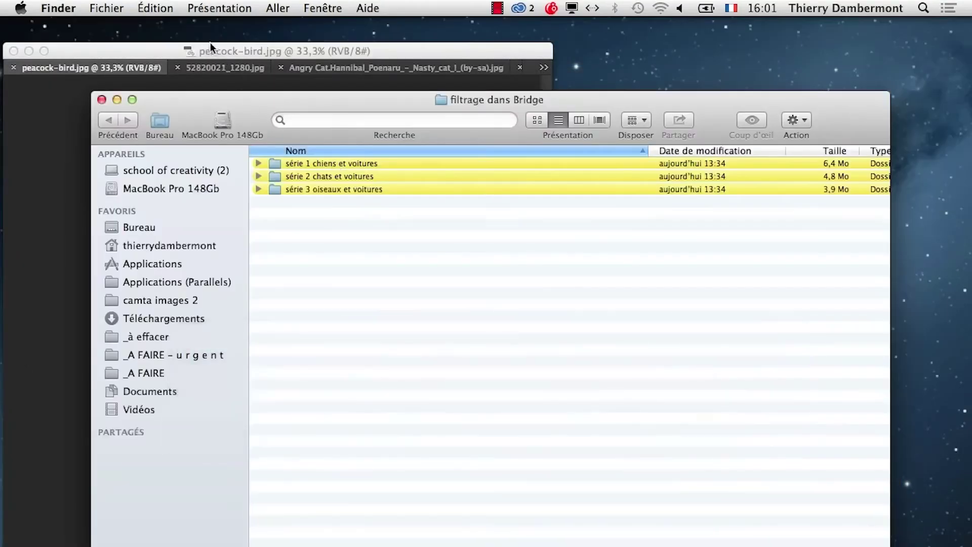
click(141, 228)
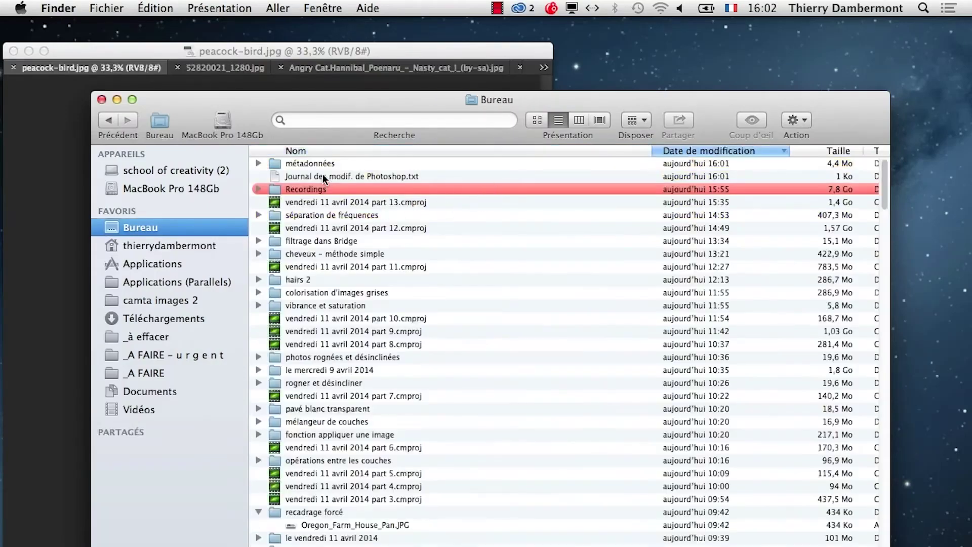
click(321, 175)
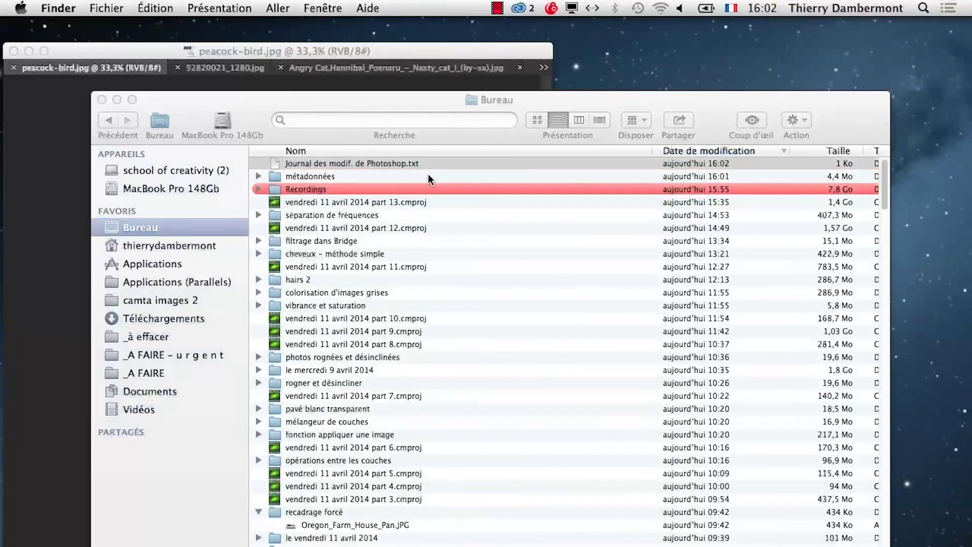
double_click(429, 163)
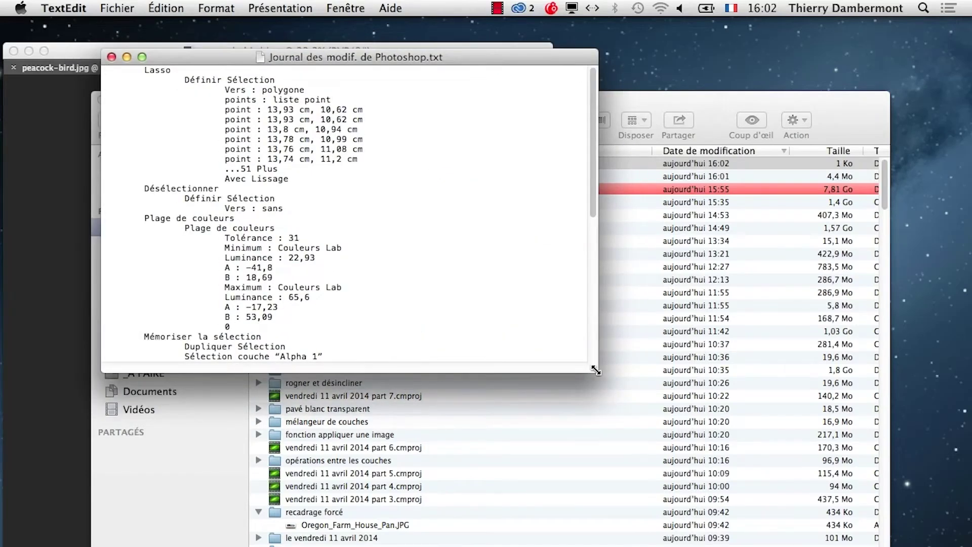
drag(595, 371, 580, 546)
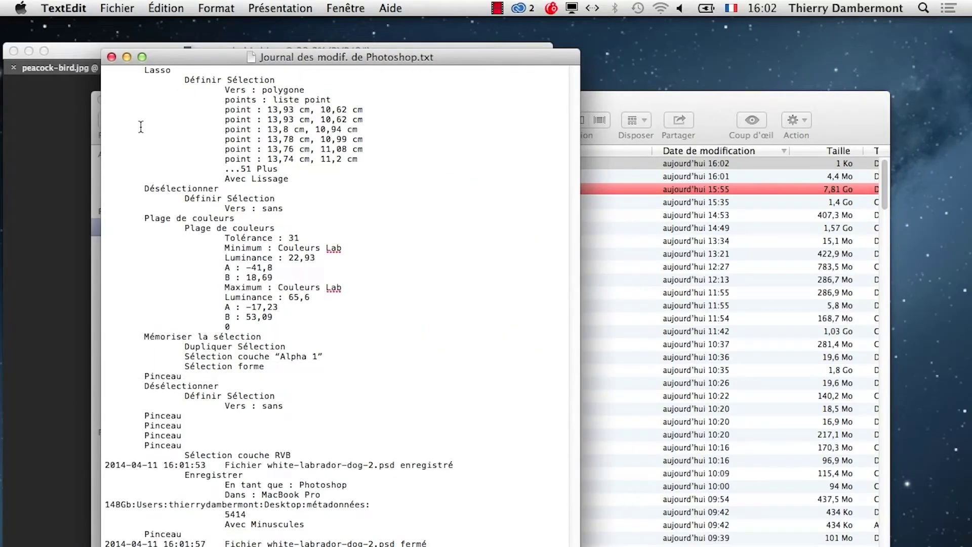
click(112, 58)
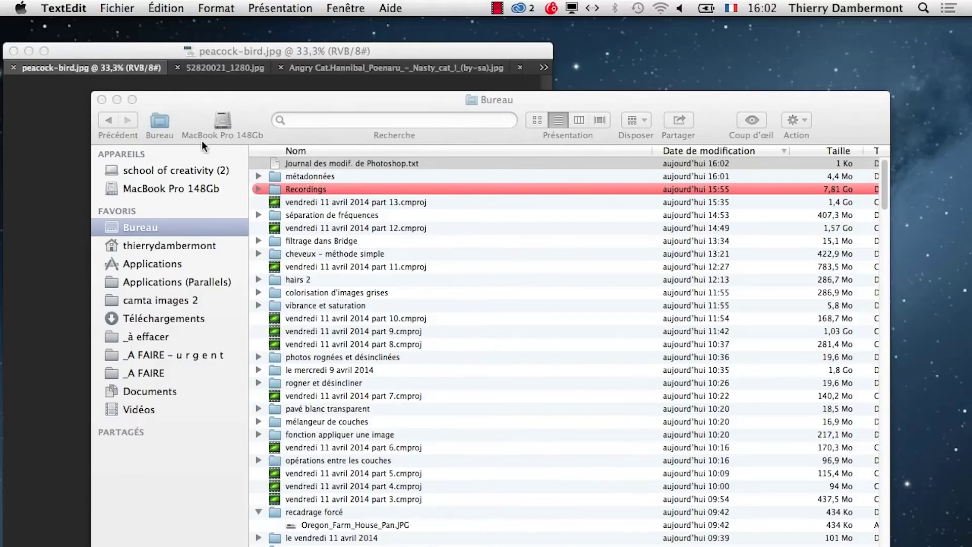
Step: Reopen white-labrador-dog-2.psd in Photoshop from the métadonnées folder
click(258, 176)
click(258, 176)
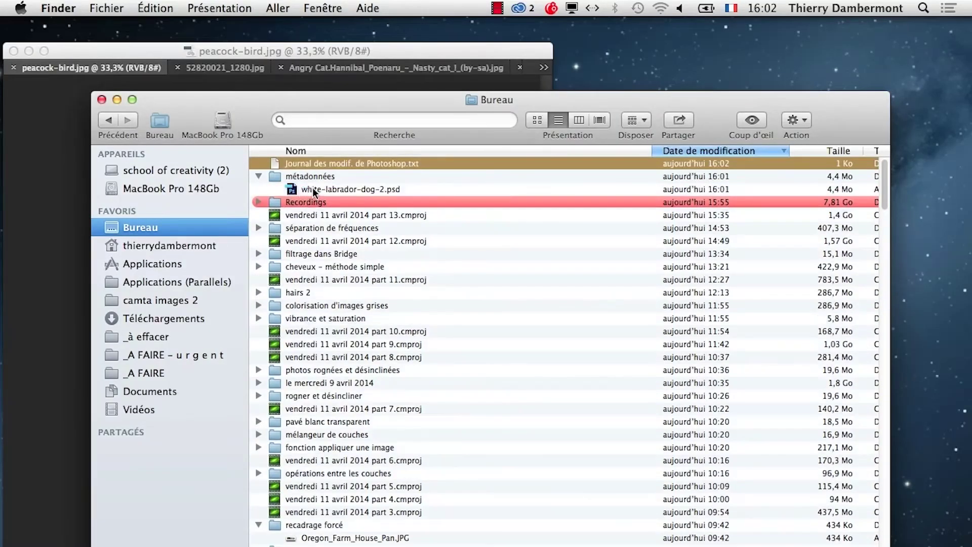
click(312, 188)
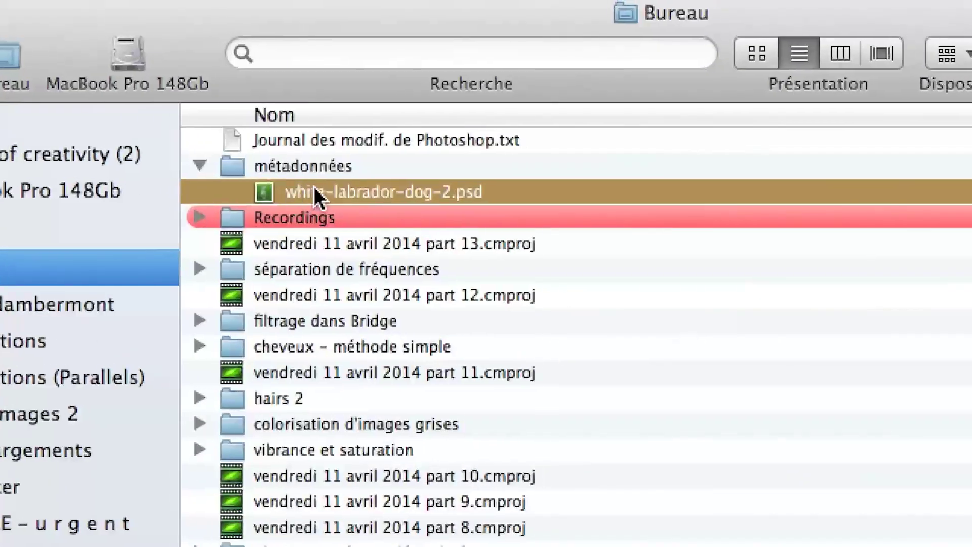
double_click(315, 188)
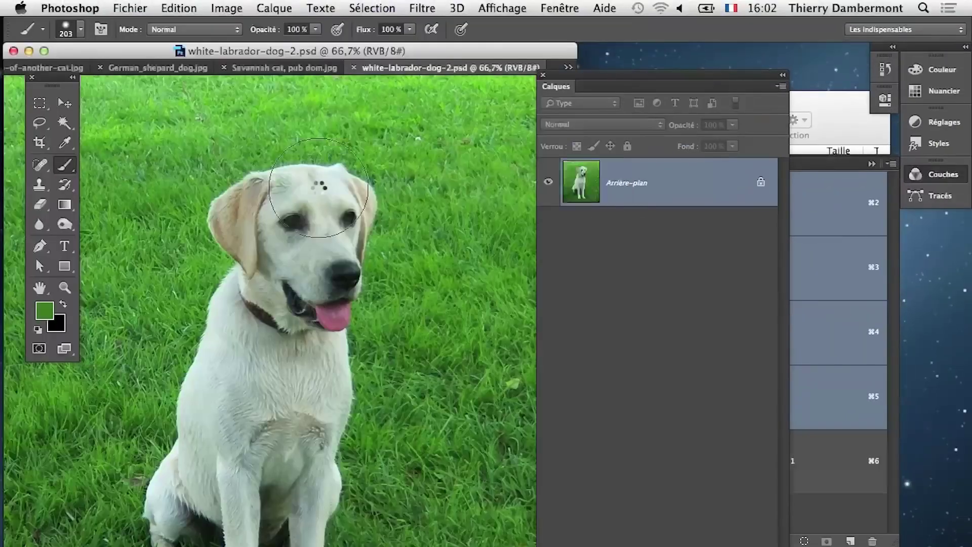
Step: Examine the edit history stored in the reopened dog image's file information
click(130, 7)
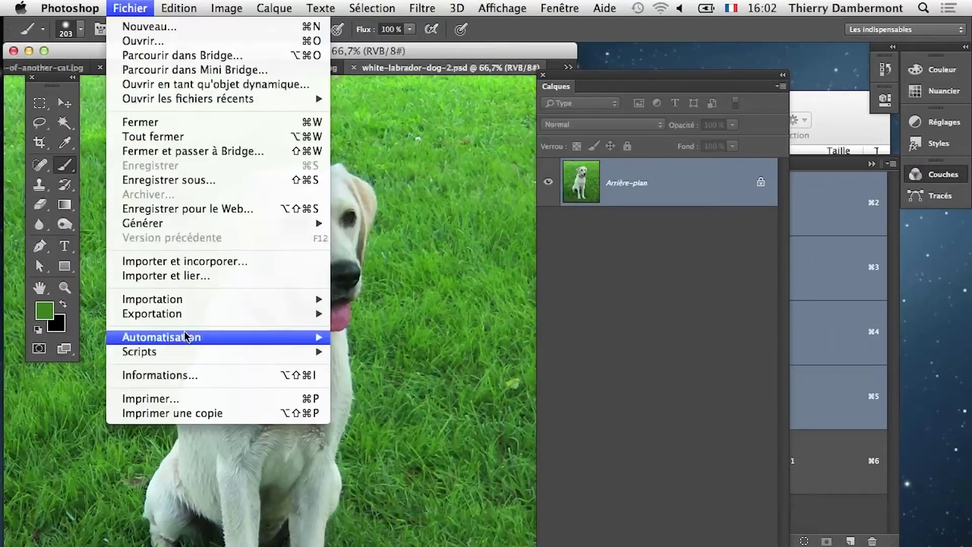
click(188, 375)
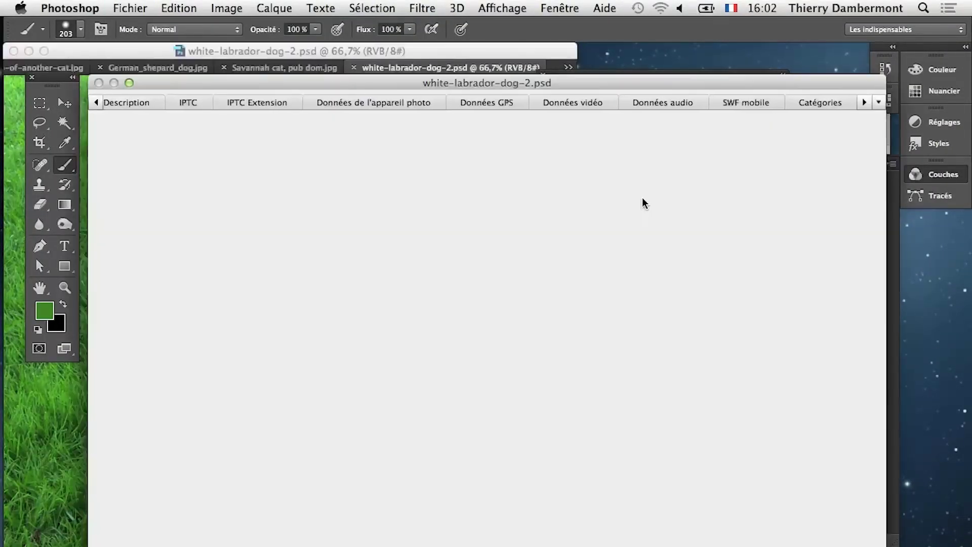
scroll(257, 302, down, 1)
scroll(258, 305, up, 1)
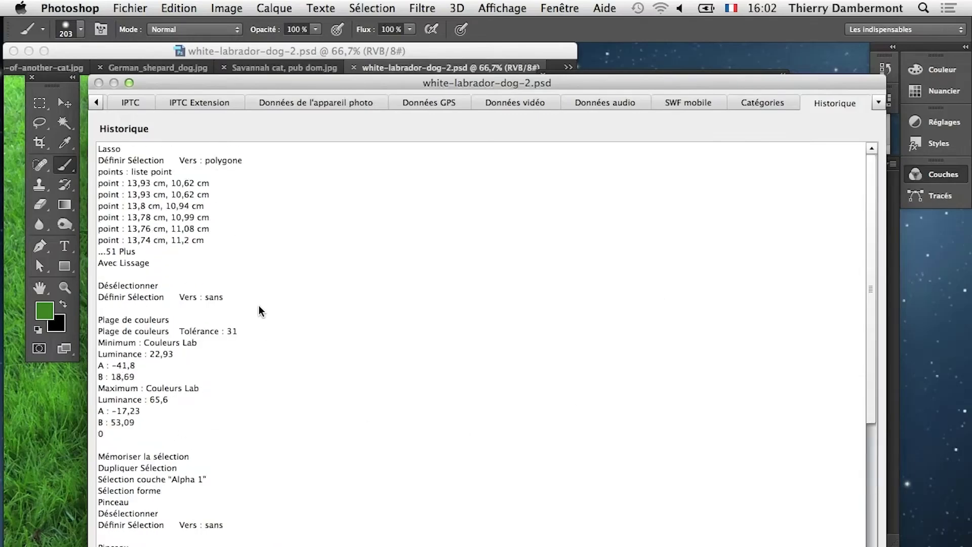
Step: Examine the image's IPTC and Description metadata fields, and close the file information
click(199, 103)
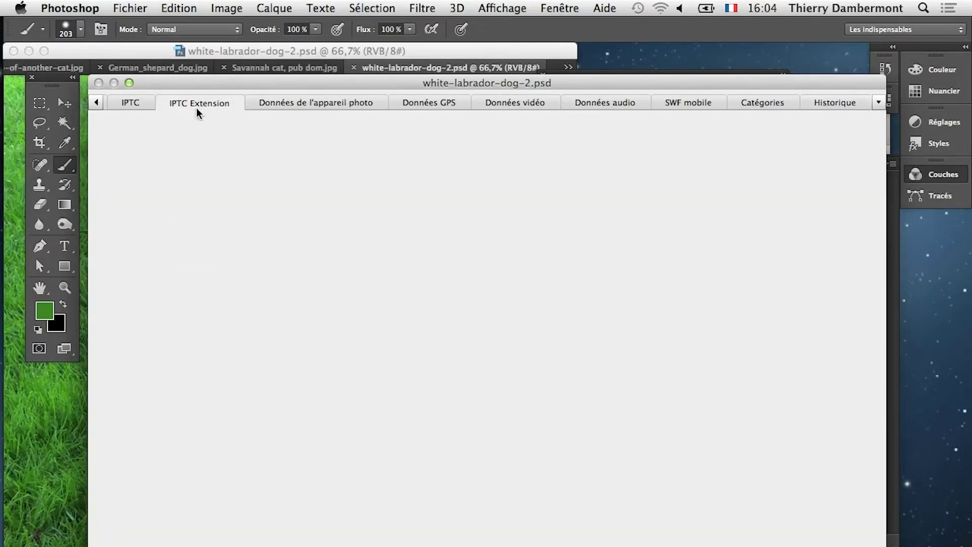
click(132, 102)
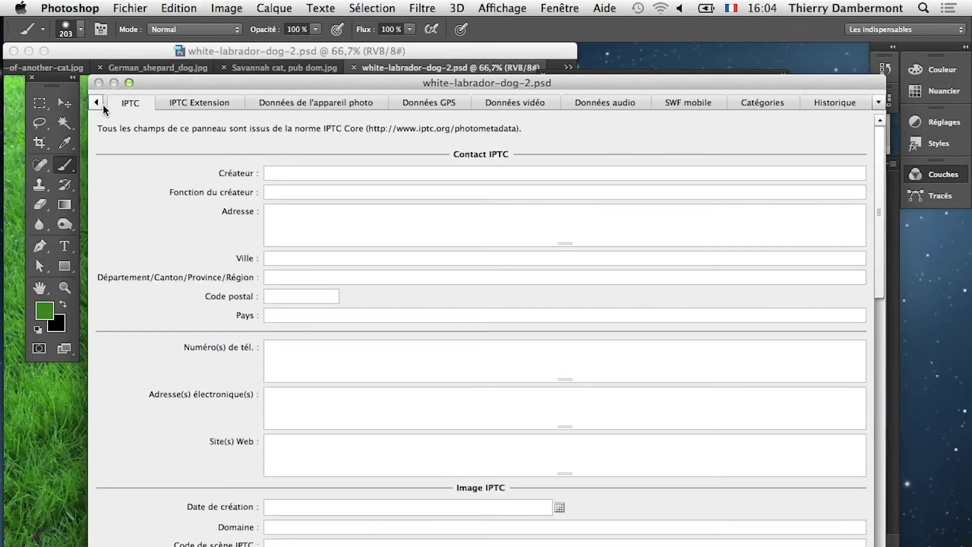
click(97, 103)
click(96, 103)
click(96, 103)
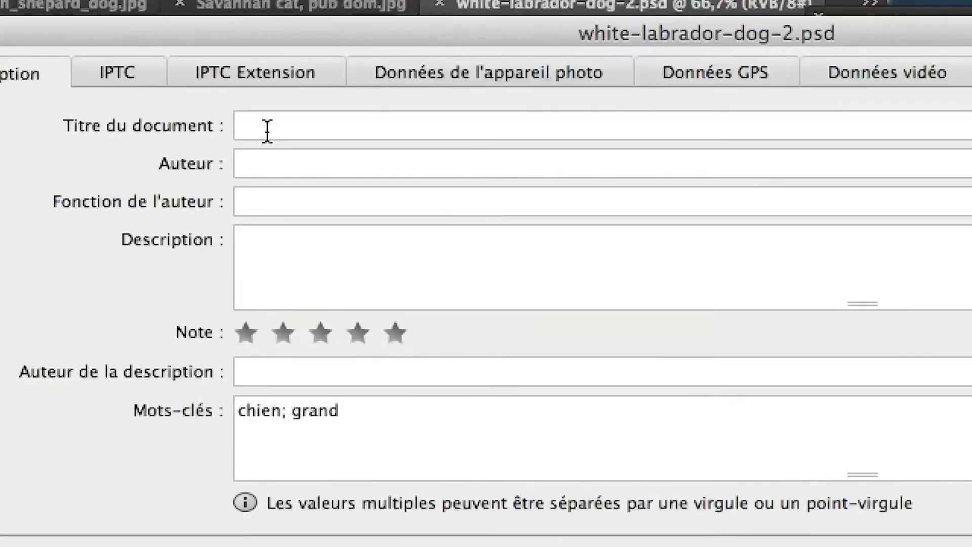
click(268, 131)
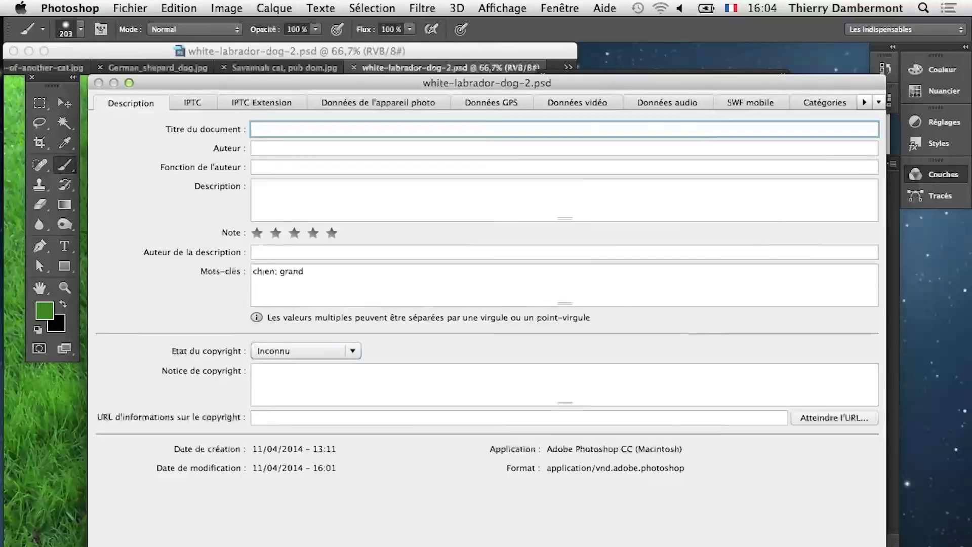
key(Return)
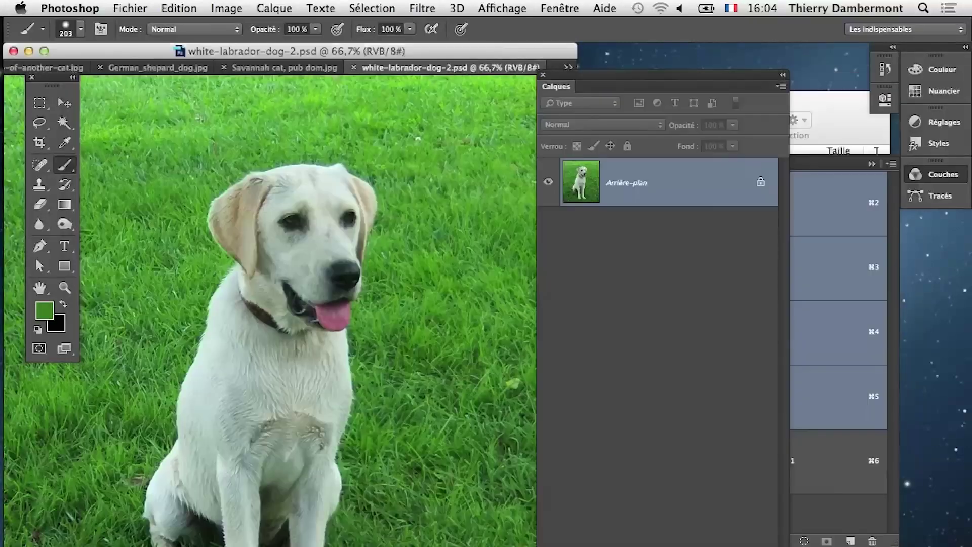
Step: Switch to Adobe Bridge and show the petits chats collection
key(super+Tab)
key(super+Tab)
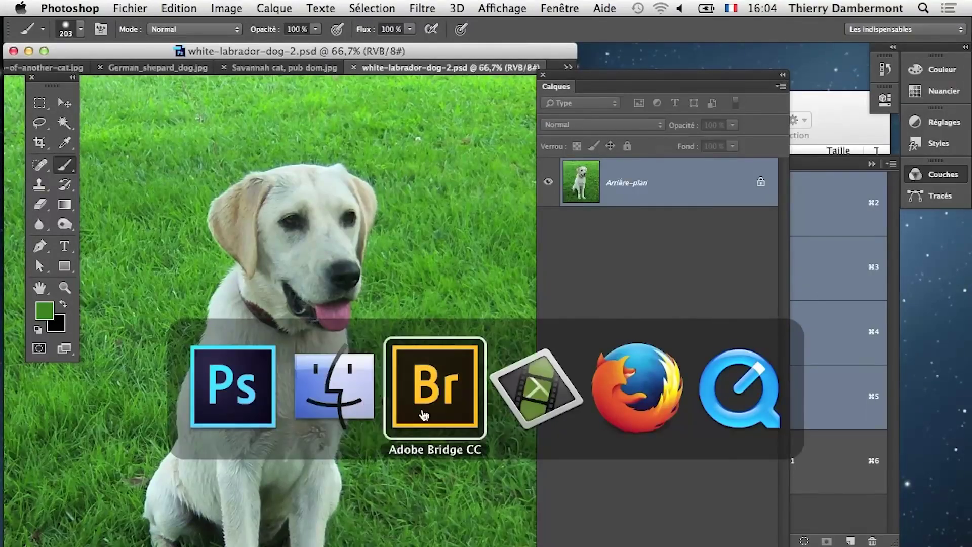
click(419, 410)
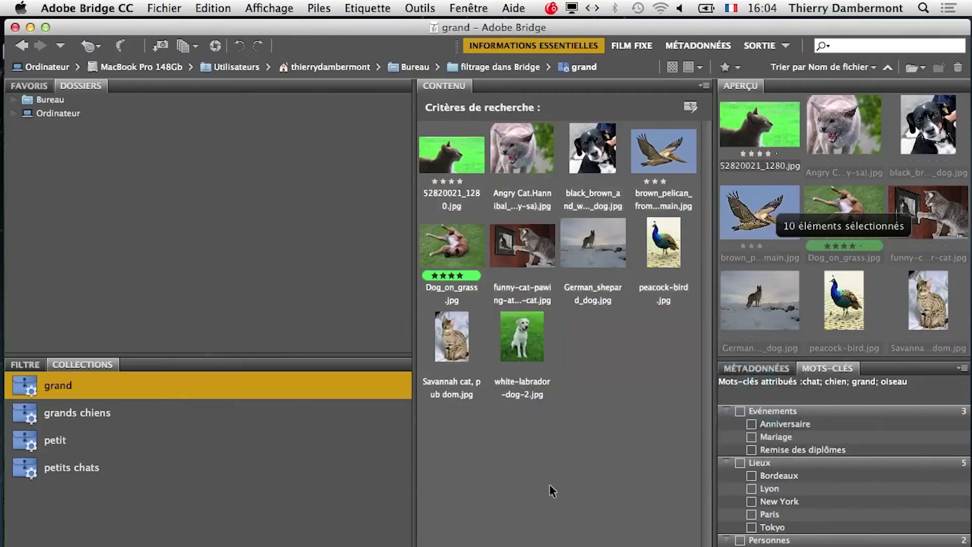
click(85, 467)
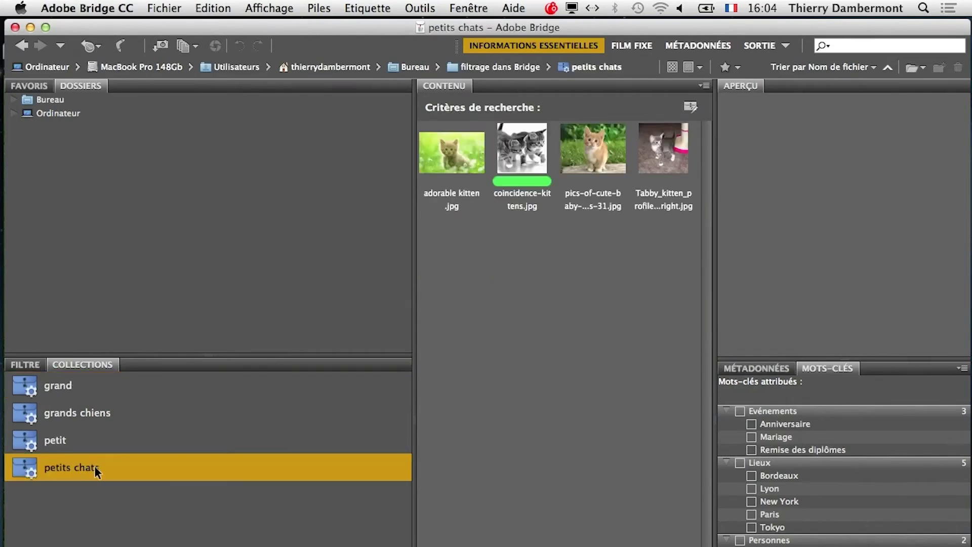
Step: Create a new metadata template and fill in the IPTC Core creator's name and address
click(355, 8)
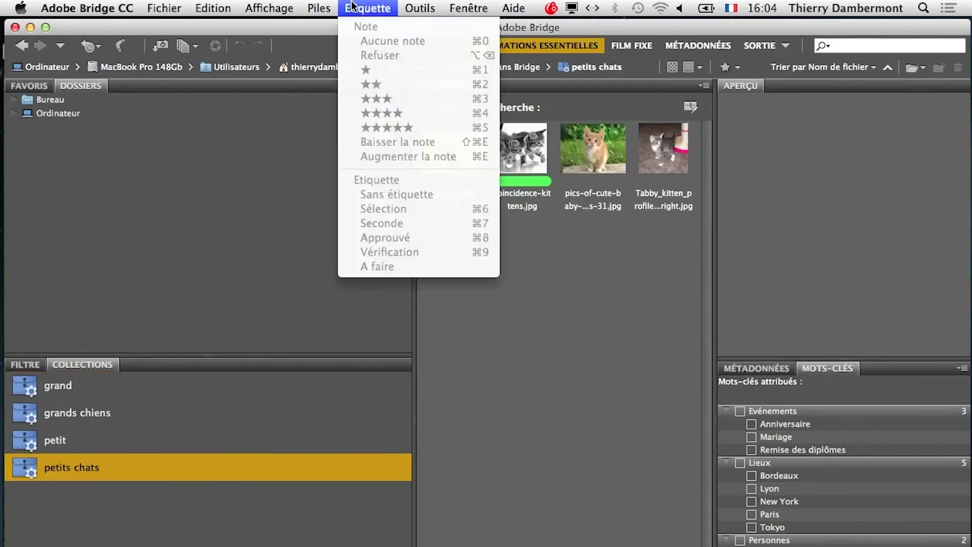
mouse_move(421, 9)
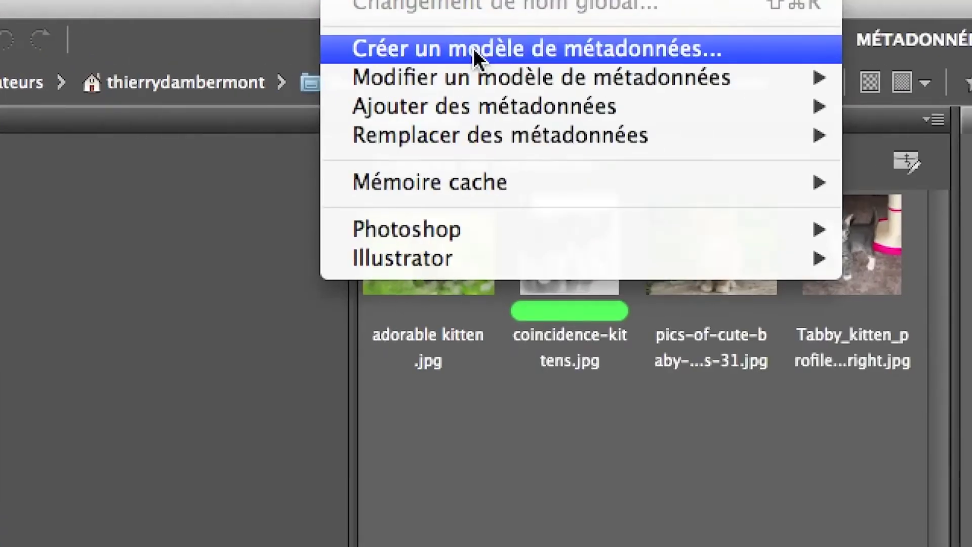
click(473, 48)
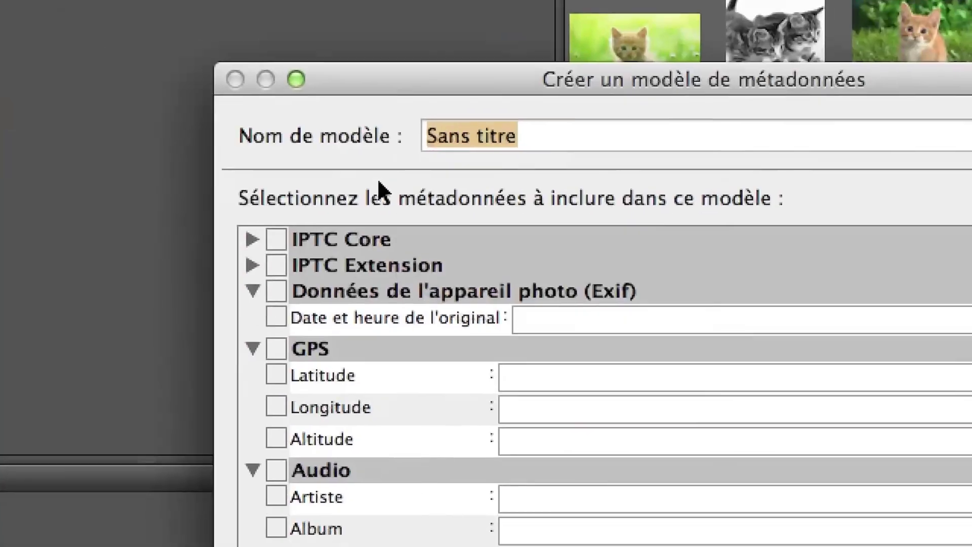
click(253, 239)
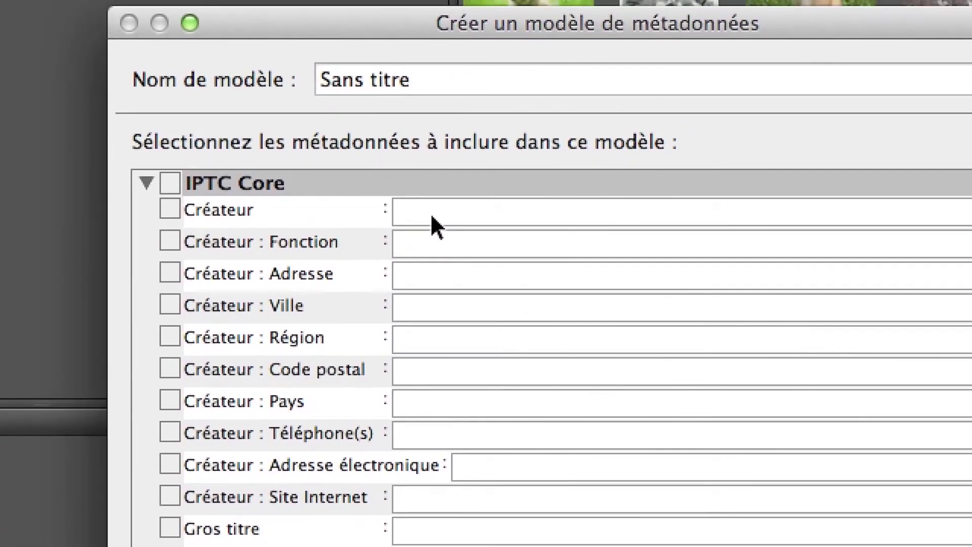
click(432, 215)
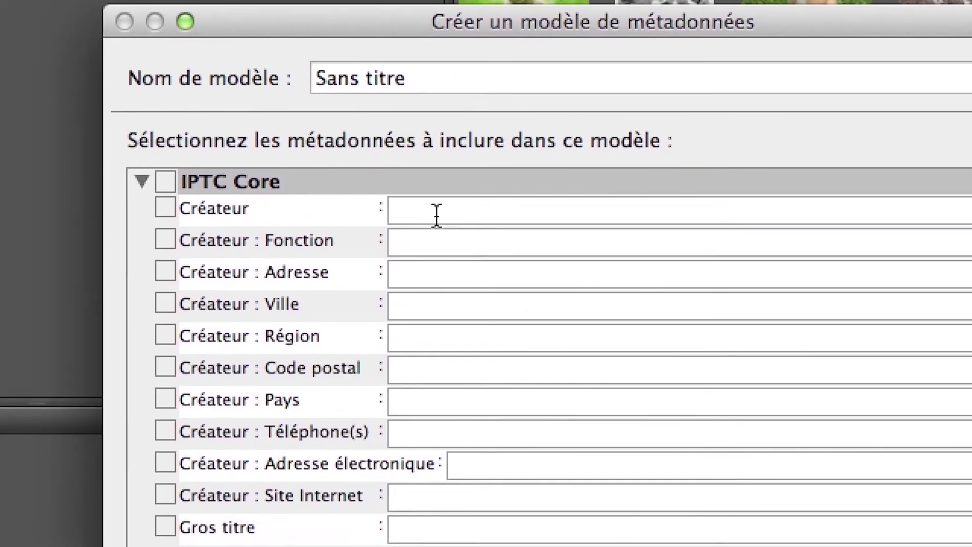
text(Mister Zorglub)
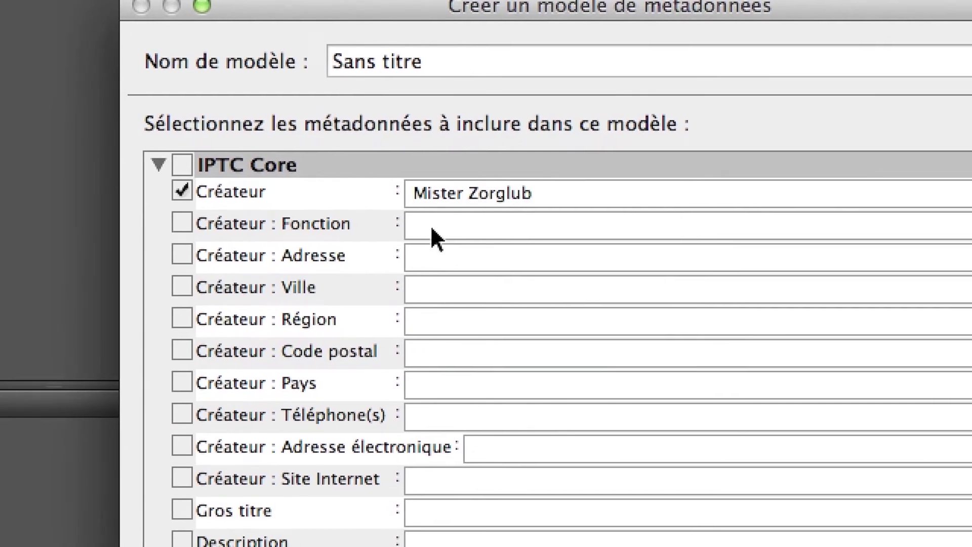
key(Tab)
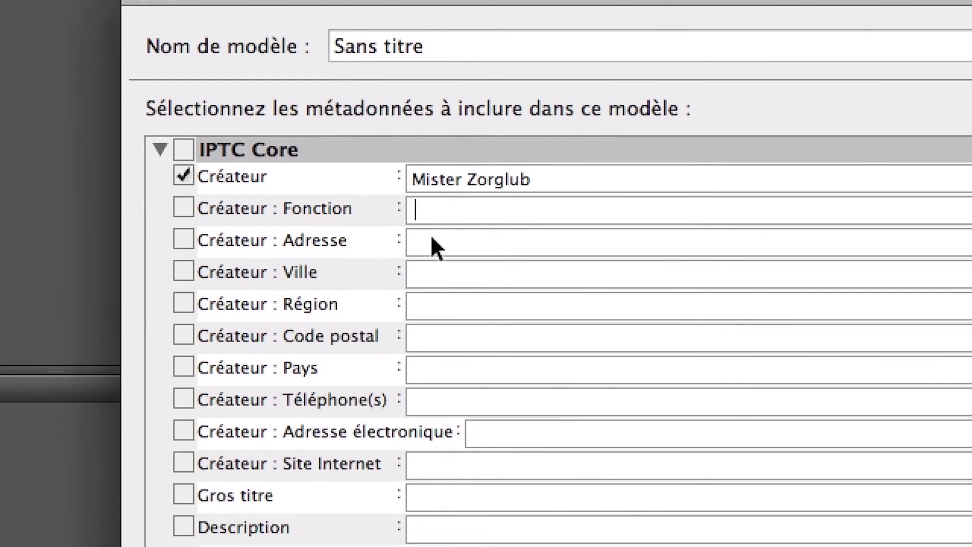
click(432, 240)
text(Ma)
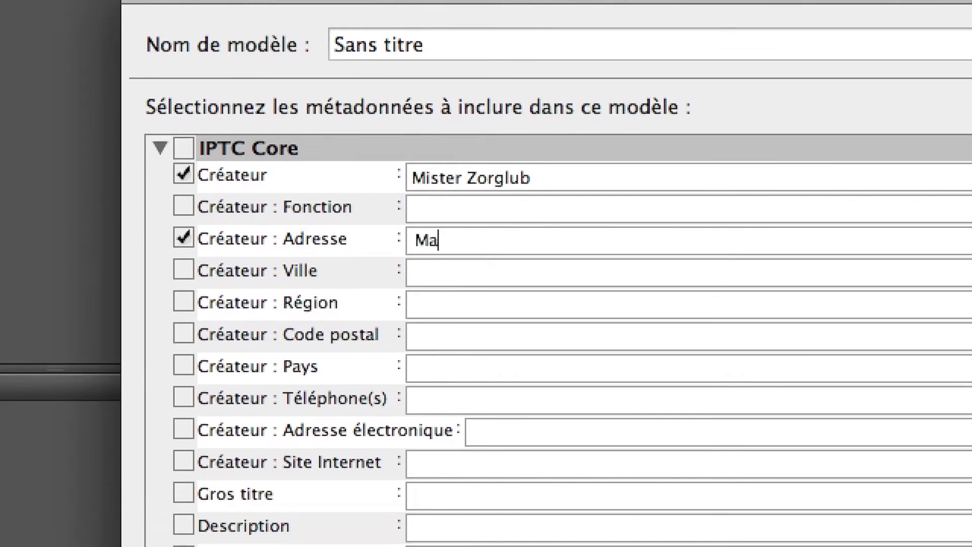
text(rs Planet)
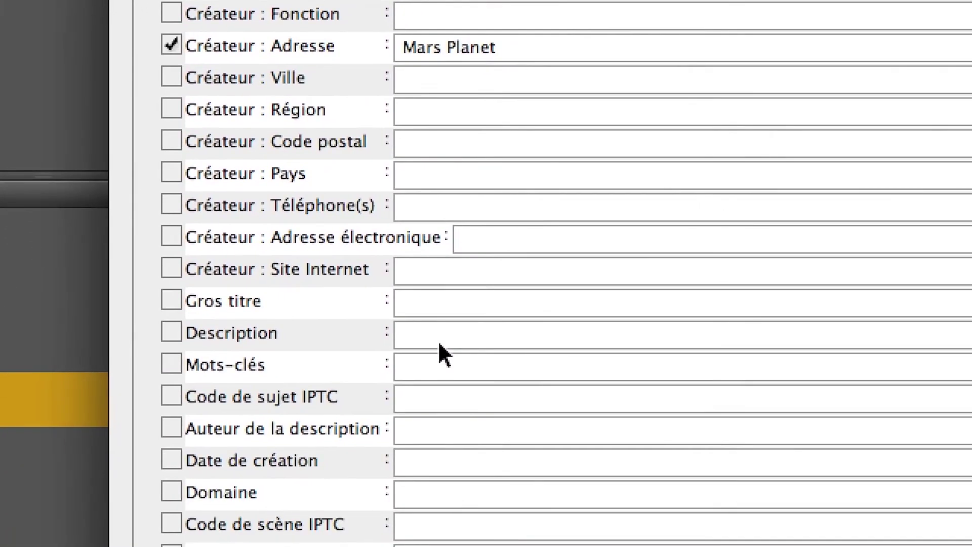
Step: Look through the template's remaining metadata categories and save it under the name Sans titre
scroll(440, 348, down, 10)
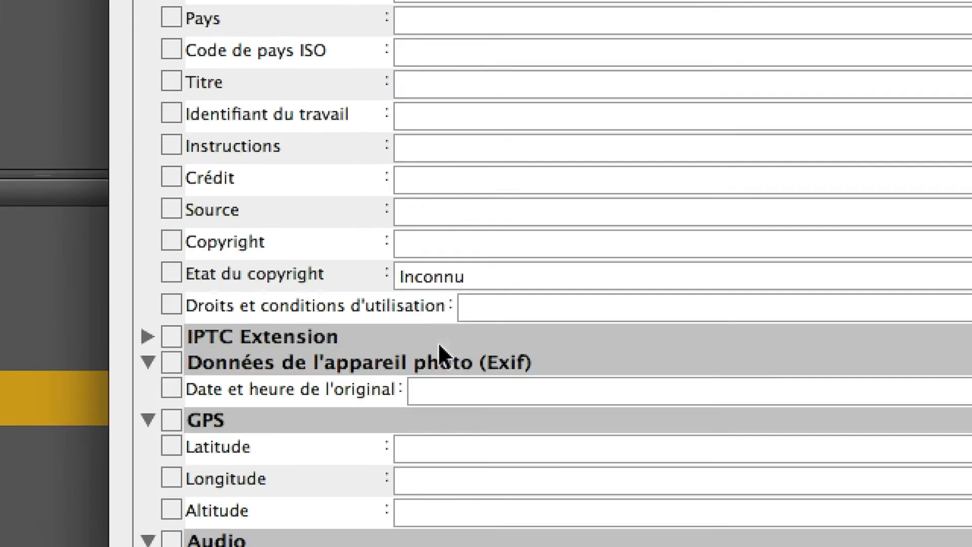
scroll(439, 349, down, 15)
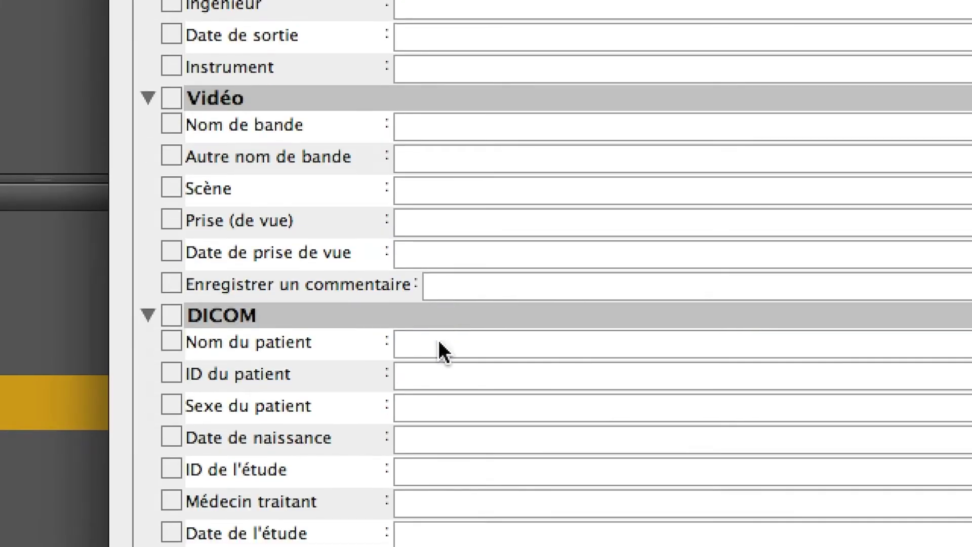
scroll(439, 339, down, 15)
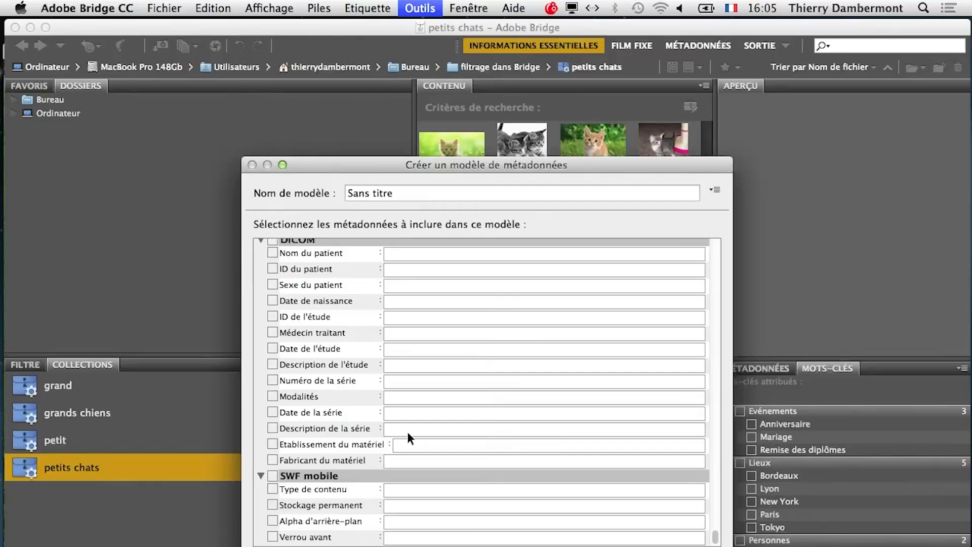
scroll(436, 344, up, 20)
scroll(405, 436, up, 5)
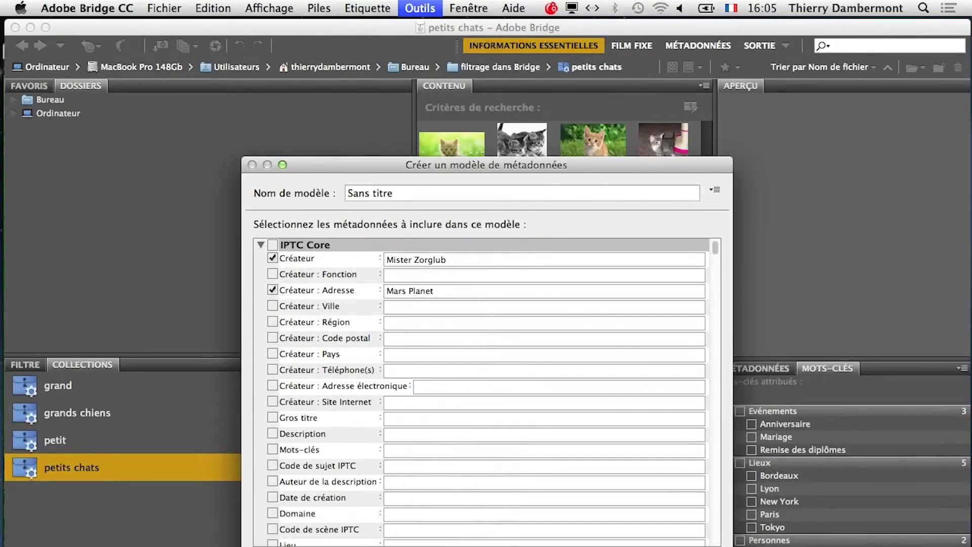
key(Escape)
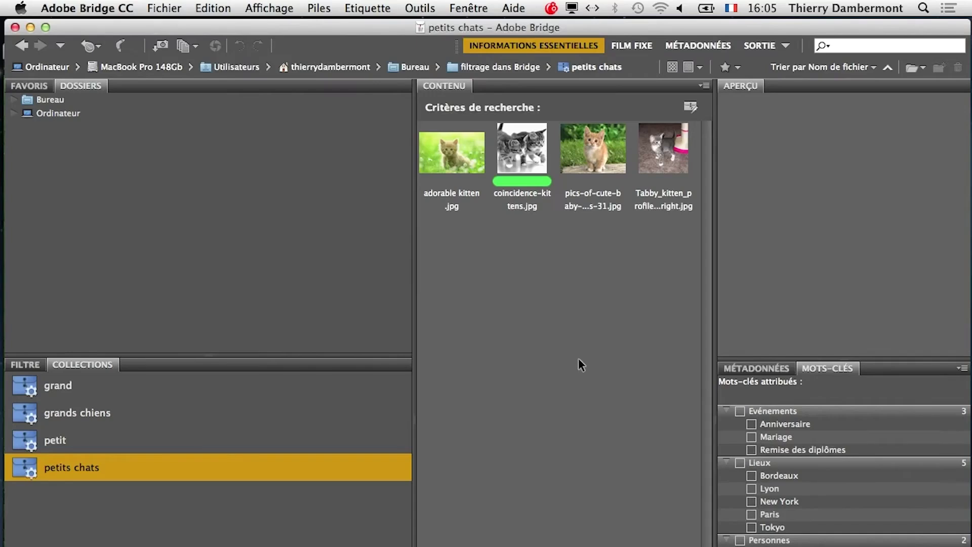
Step: Open the Sans titre metadata template for editing and save it under the name "métadonnées à mettre sur photos"
click(428, 6)
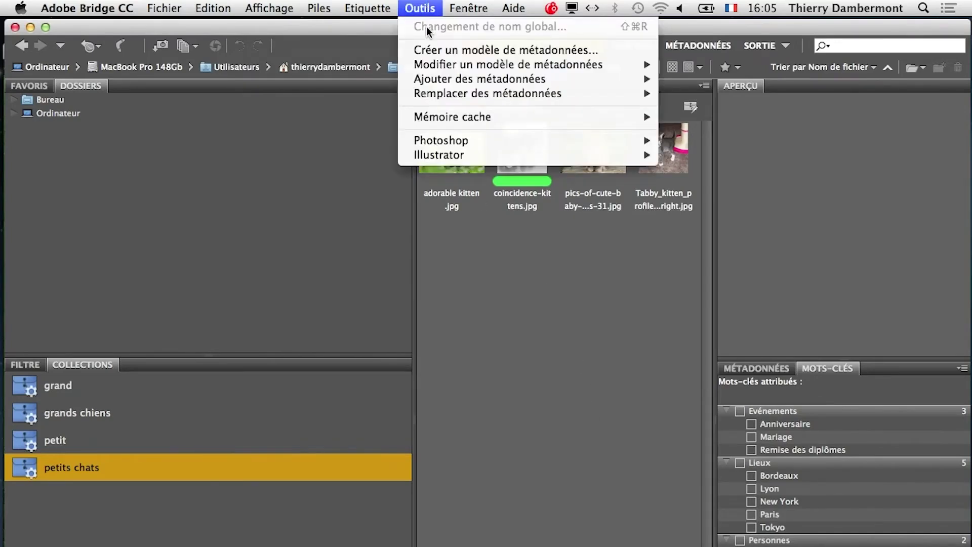
mouse_move(441, 68)
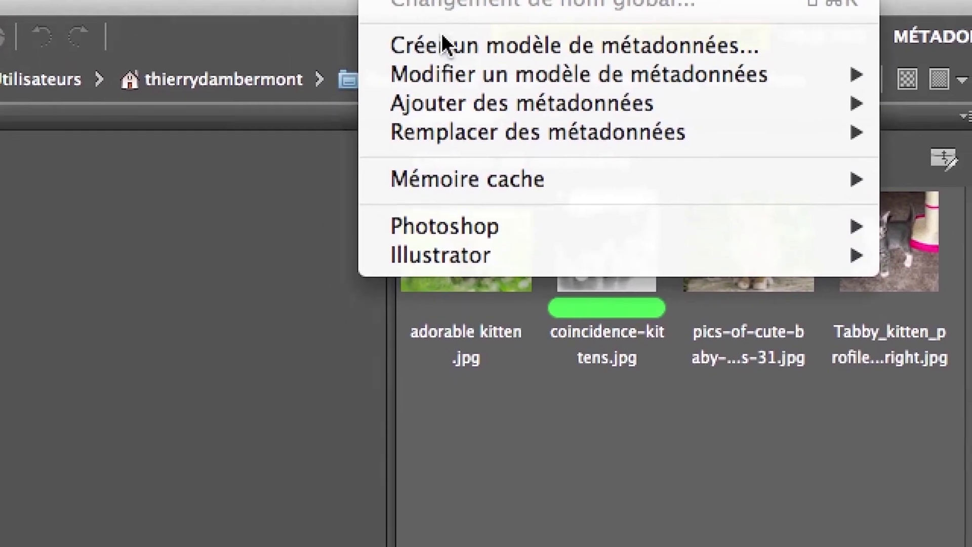
mouse_move(500, 129)
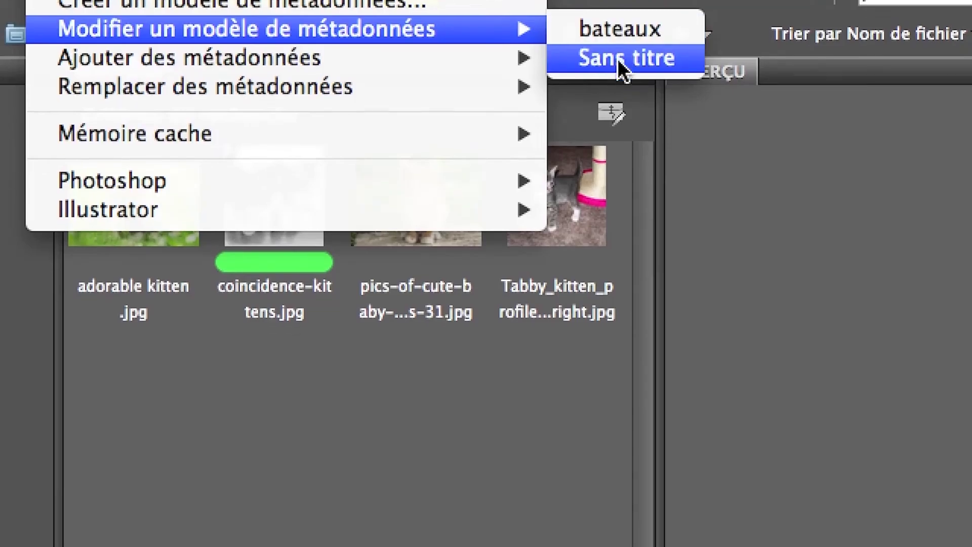
click(620, 61)
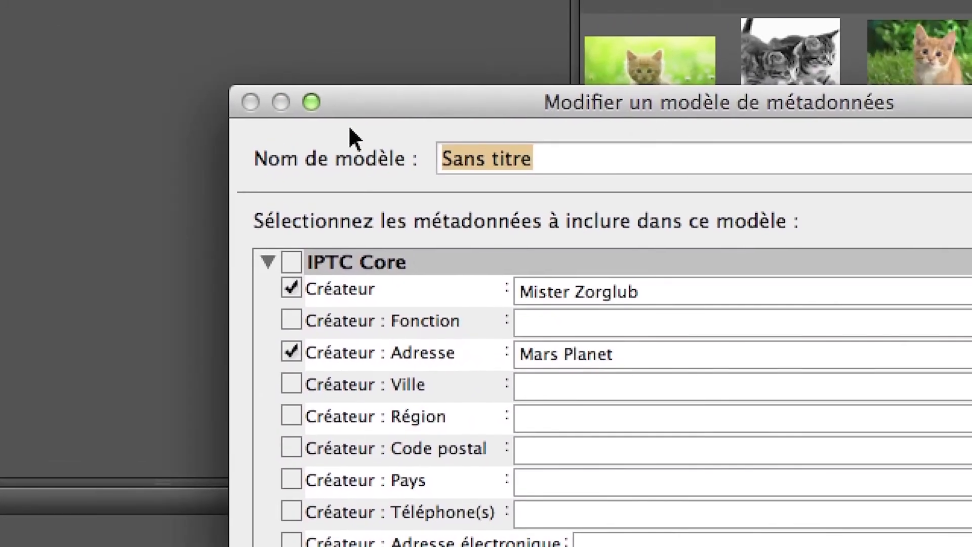
text(mét)
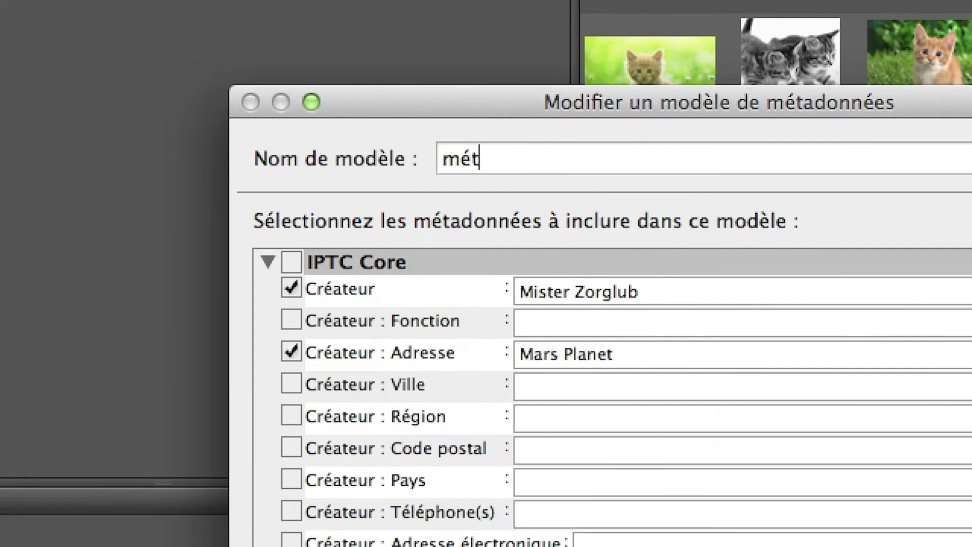
text(adonnées à met)
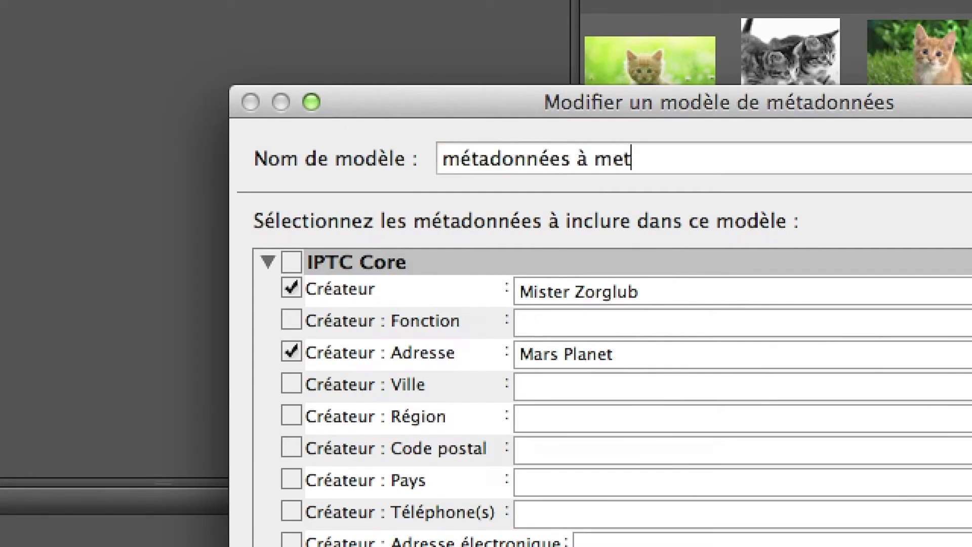
text(tre sur photo)
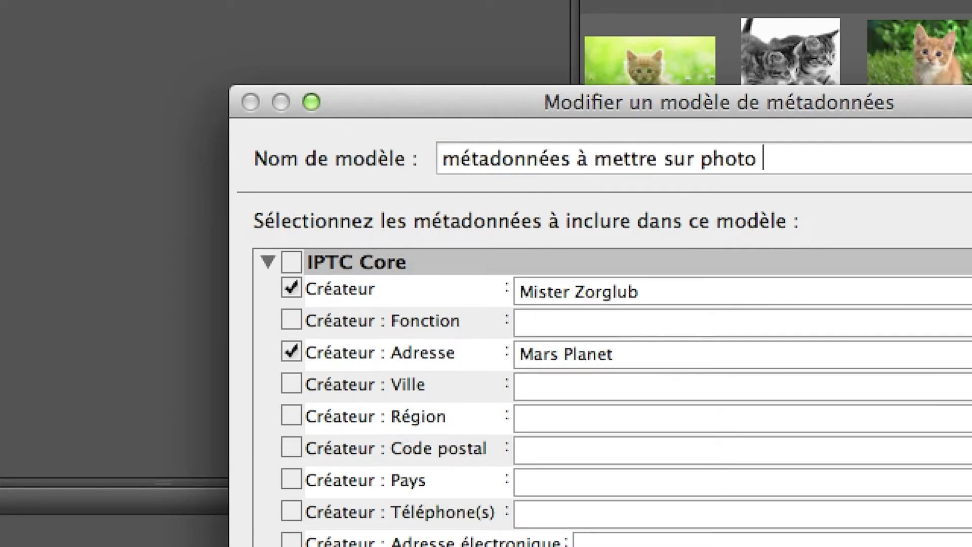
key(BackSpace)
text(s)
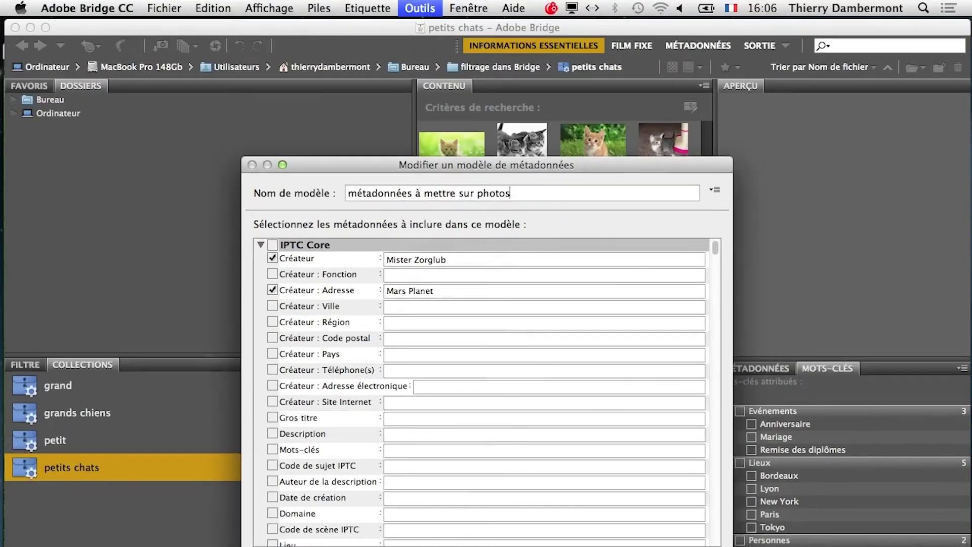
key(Return)
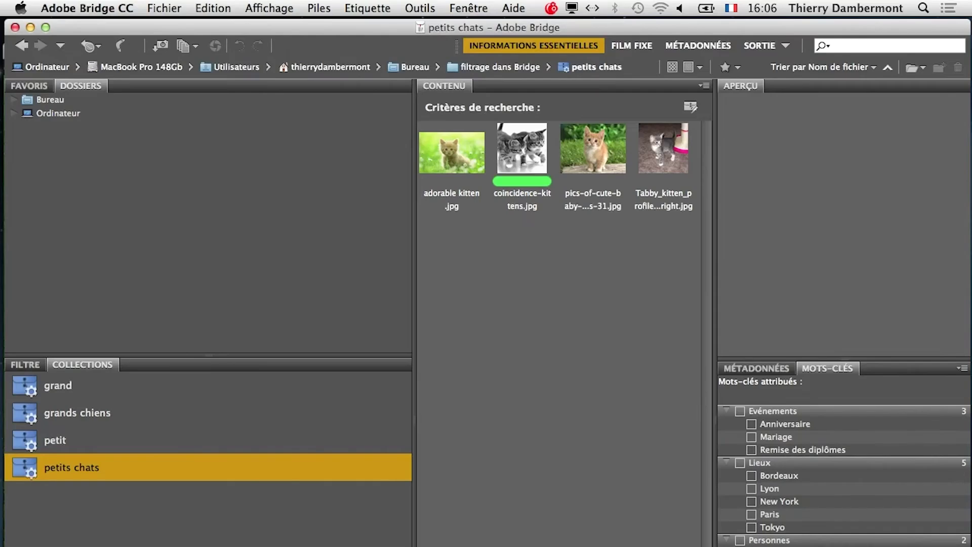
Step: Check the list of metadata templates available for editing
click(420, 8)
mouse_move(452, 65)
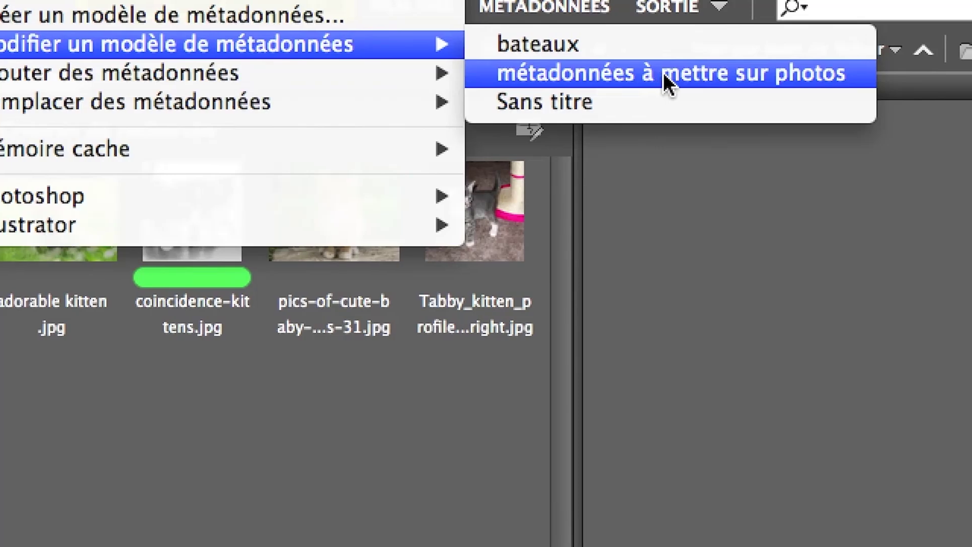
click(587, 102)
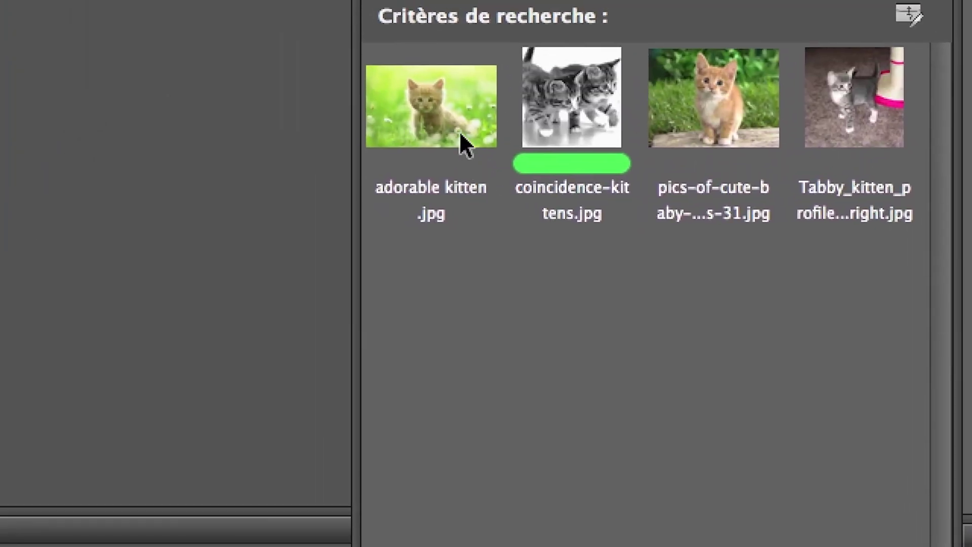
Step: Add the "métadonnées à mettre sur photos" template's metadata to all four kitten images in the petits chats collection
click(461, 133)
shift+click(818, 122)
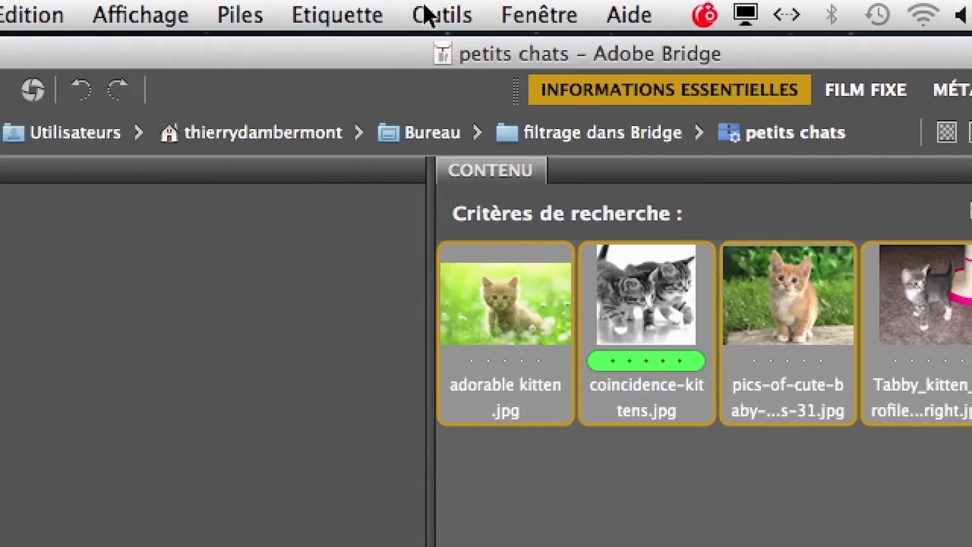
click(353, 15)
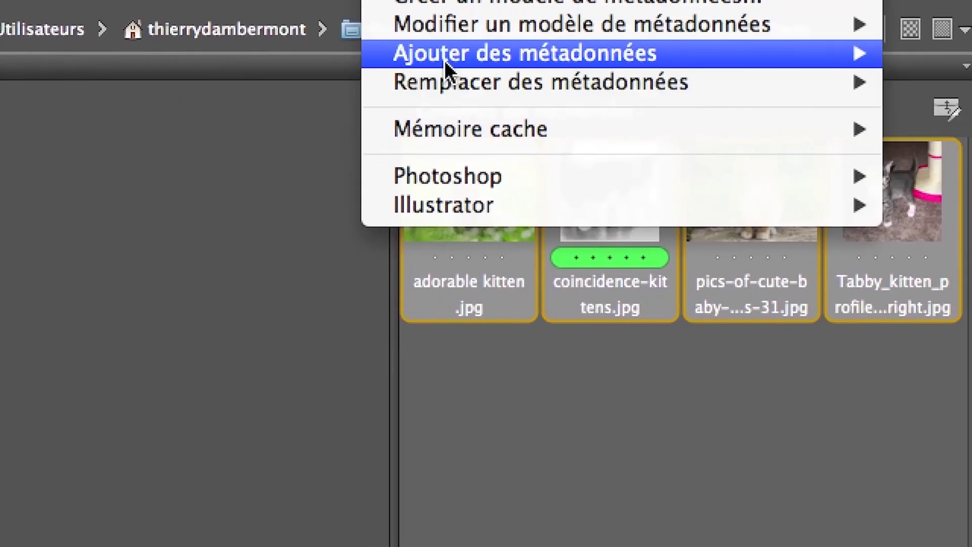
mouse_move(447, 66)
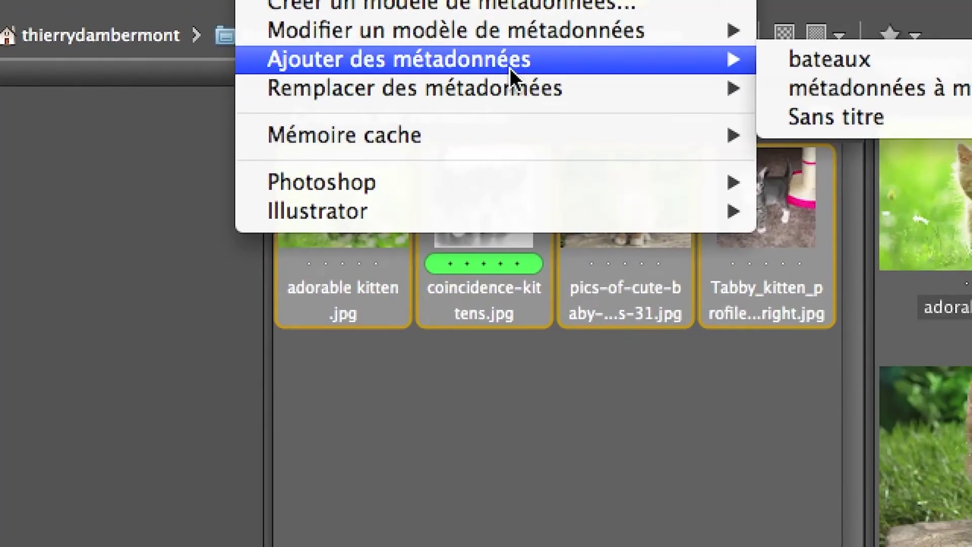
mouse_move(514, 89)
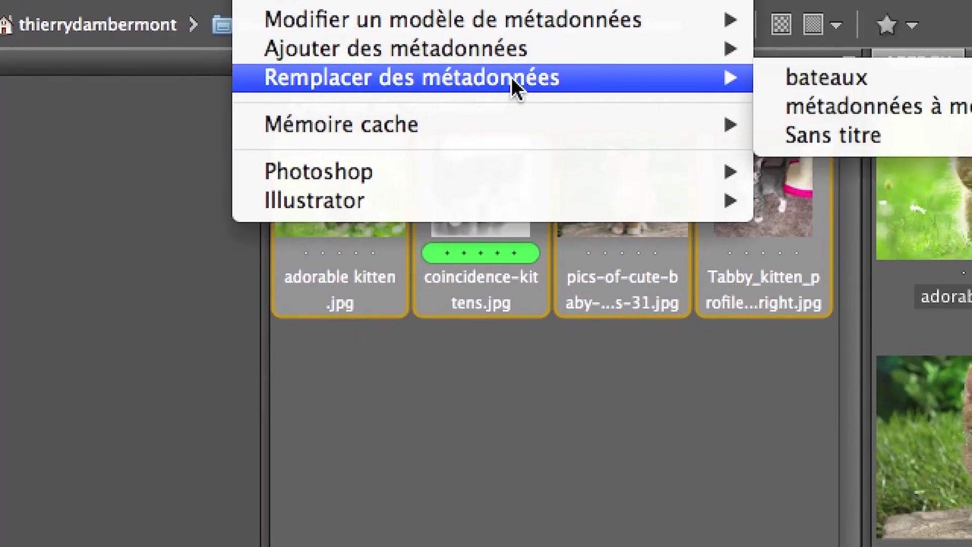
mouse_move(521, 56)
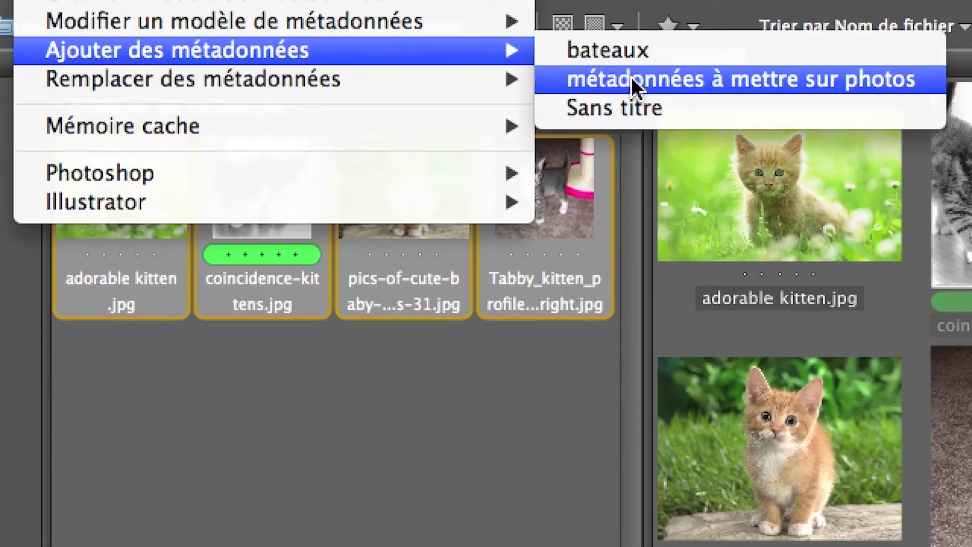
click(632, 78)
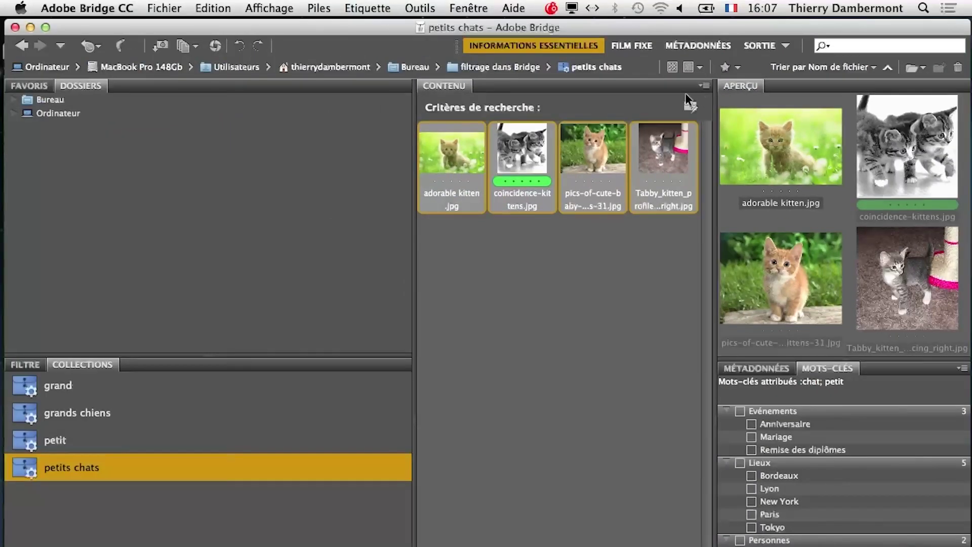
click(418, 8)
mouse_move(432, 80)
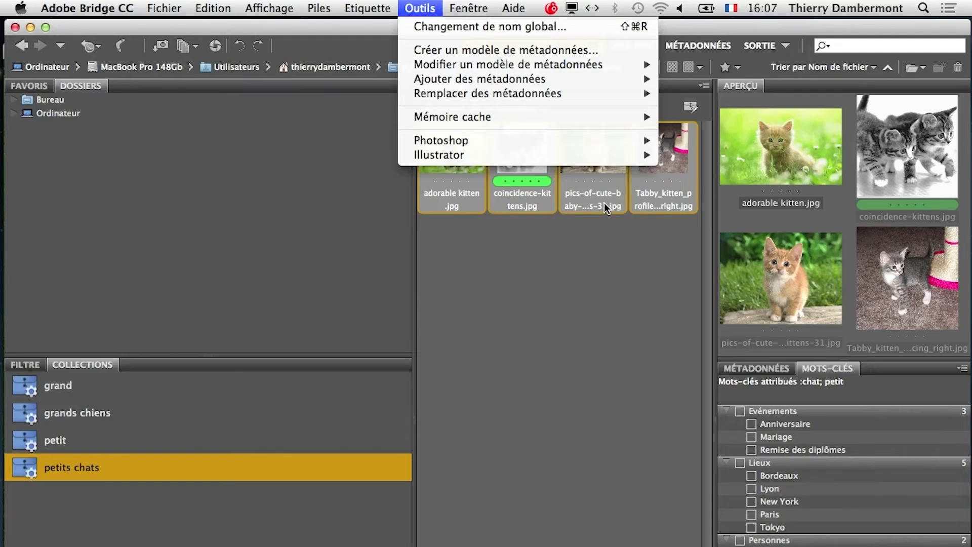
click(572, 308)
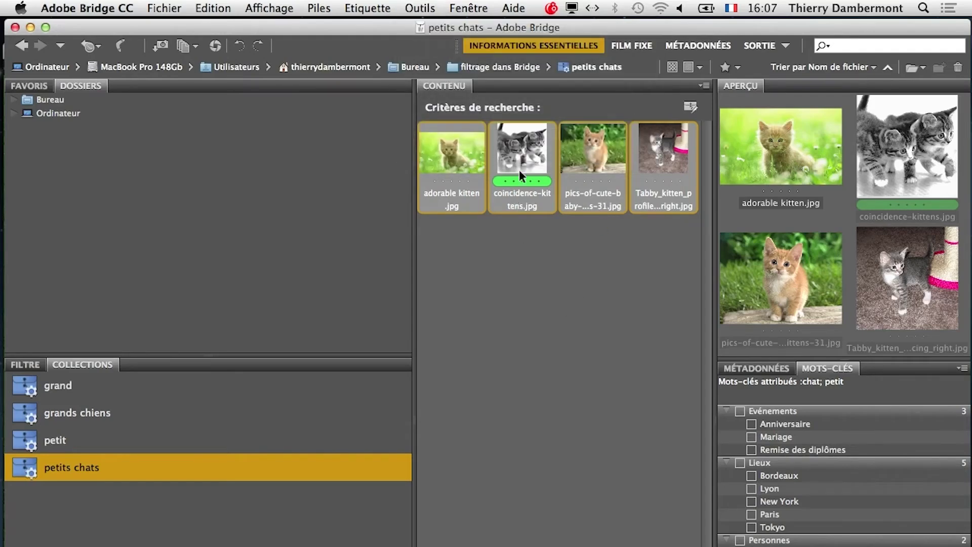
Step: Select only pics-of-cute-baby-kittens-31.jpg and display its metadata
click(578, 270)
click(596, 168)
click(480, 7)
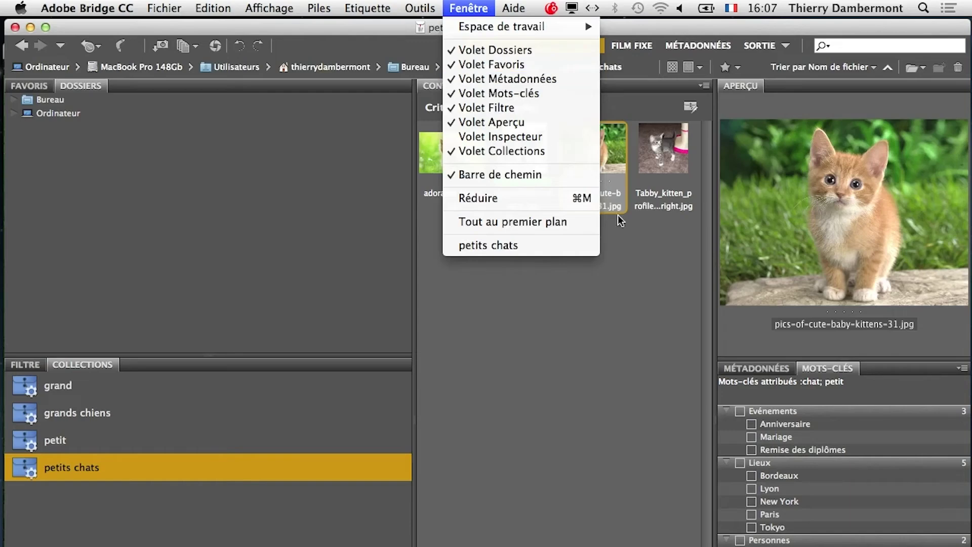
click(751, 368)
click(758, 368)
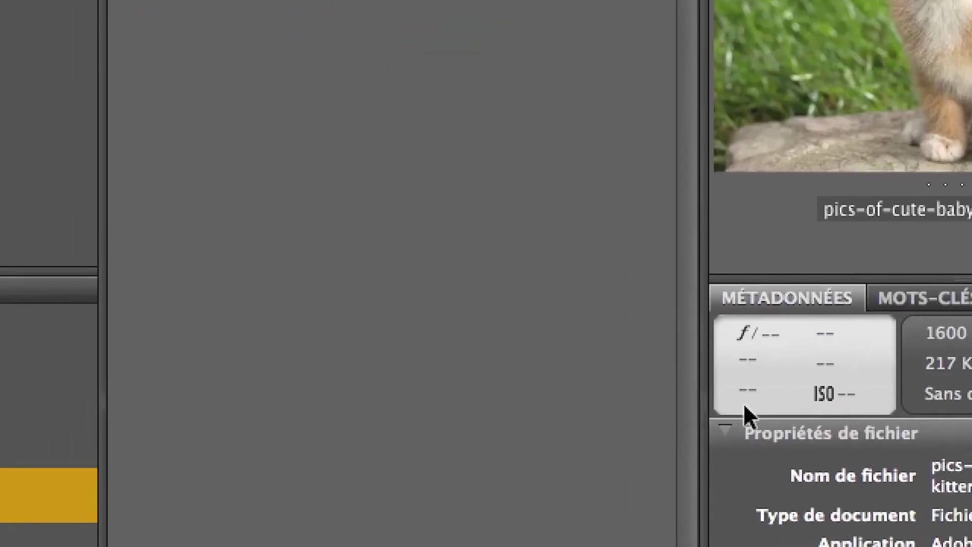
Step: Display the IPTC Core metadata of pics-of-cute-baby-kittens-31.jpg and of Tabby_kitten_profile_standing_facing_right.jpg
click(740, 420)
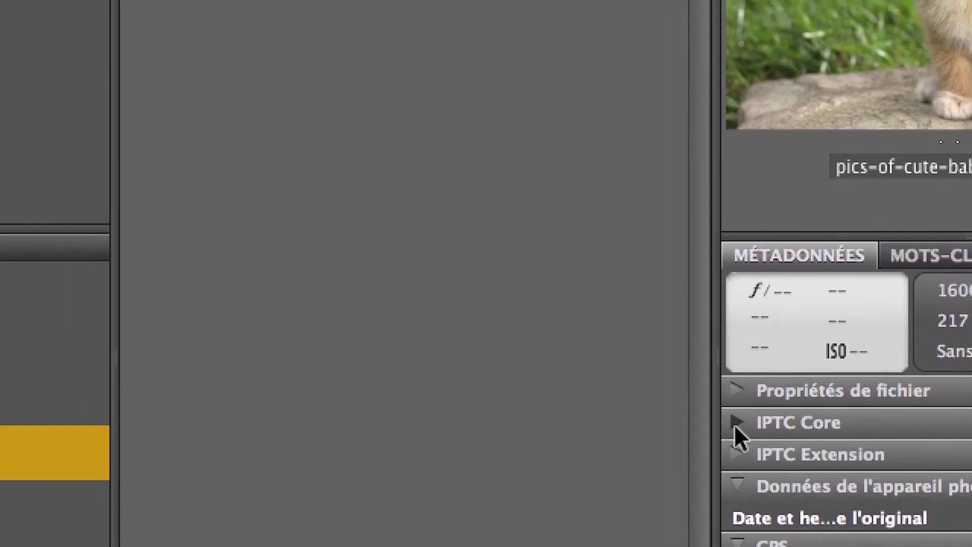
click(738, 436)
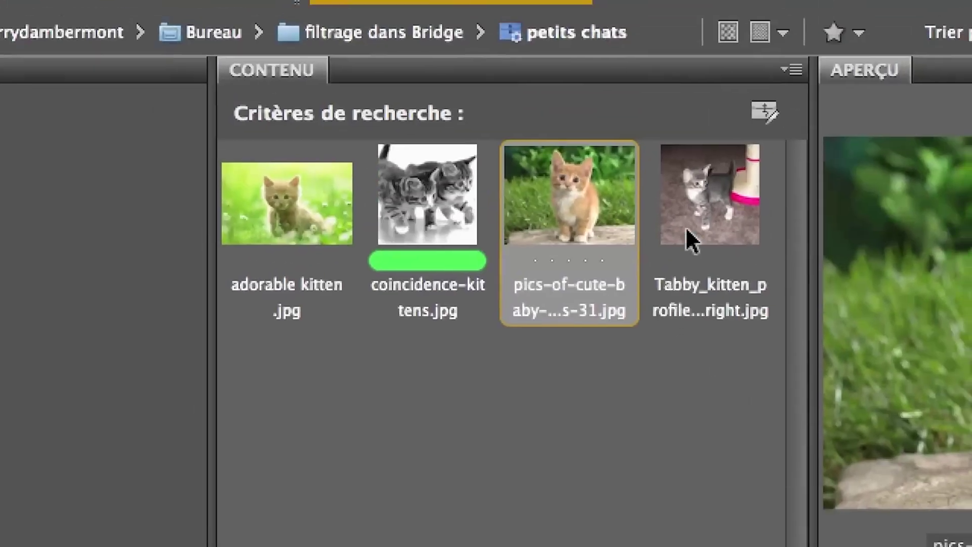
click(692, 240)
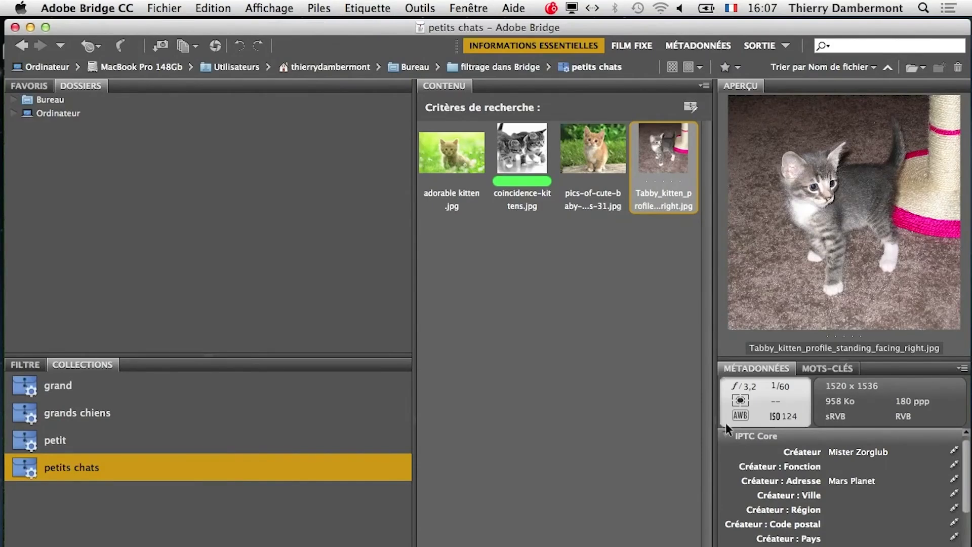
Step: Open Tabby_kitten_profile_standing_facing_right.jpg from Bridge in Adobe Photoshop CC
click(538, 298)
click(674, 150)
right_click(668, 144)
mouse_move(710, 171)
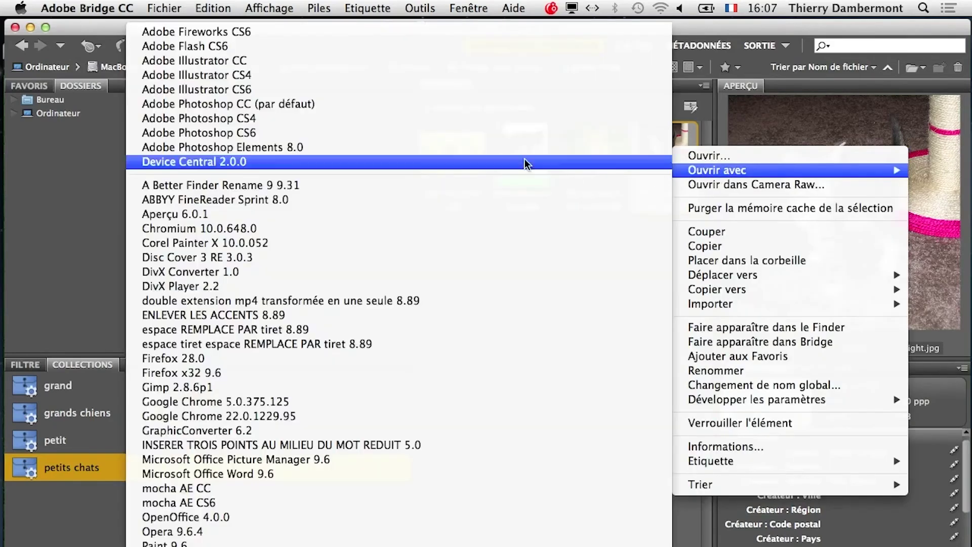
click(319, 104)
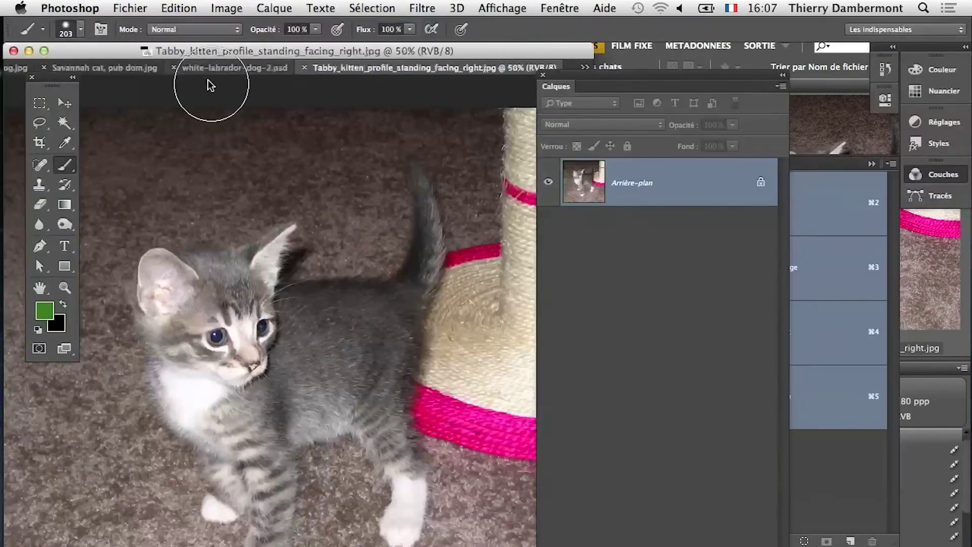
Step: Open the kitten image's file information and examine its description and IPTC contact fields
click(131, 9)
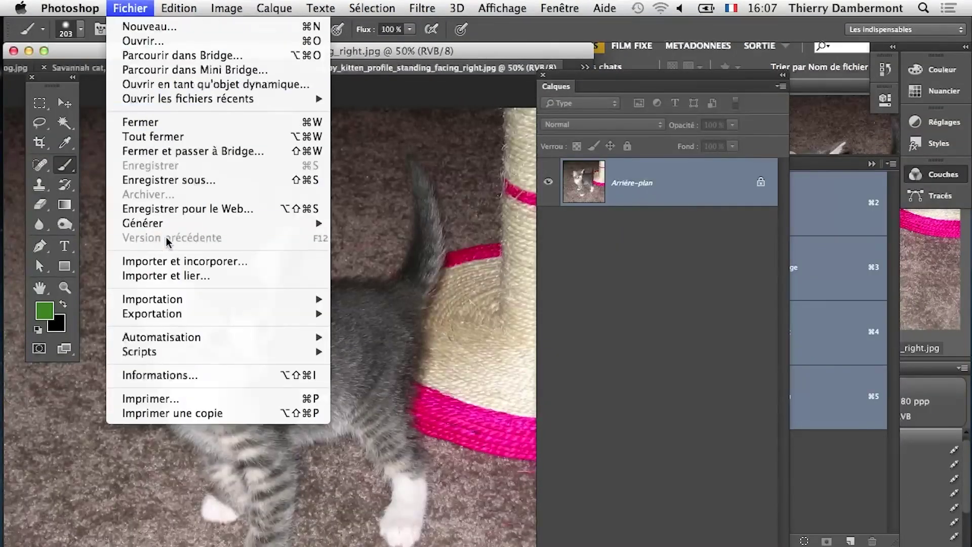
mouse_move(187, 322)
click(349, 380)
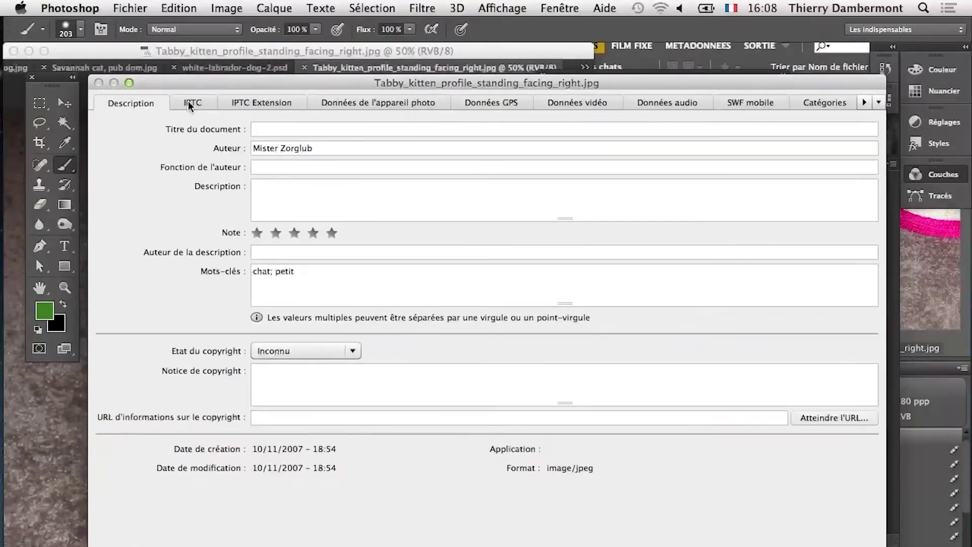
click(192, 102)
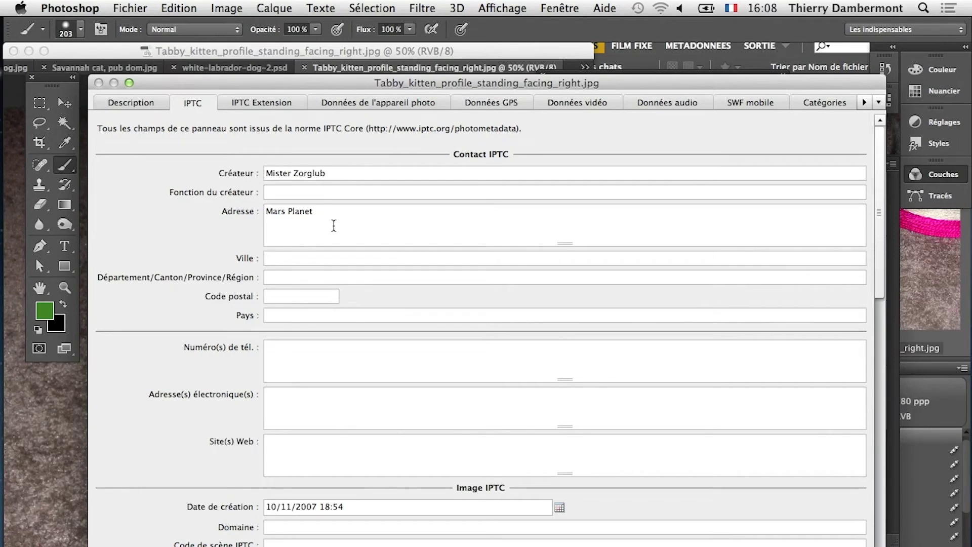
Step: Set the copyright status in the kitten image's description to Soumis à copyright and apply the file information
click(146, 102)
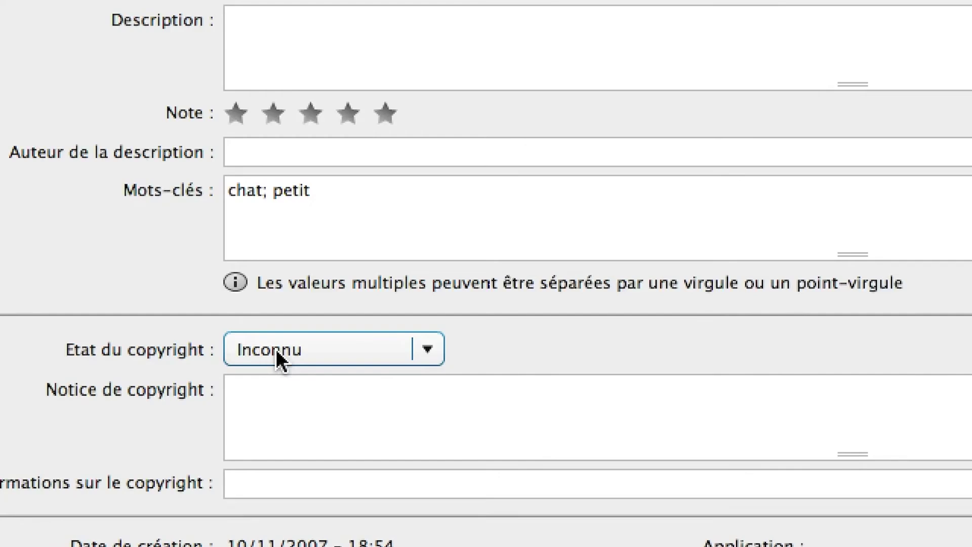
click(275, 348)
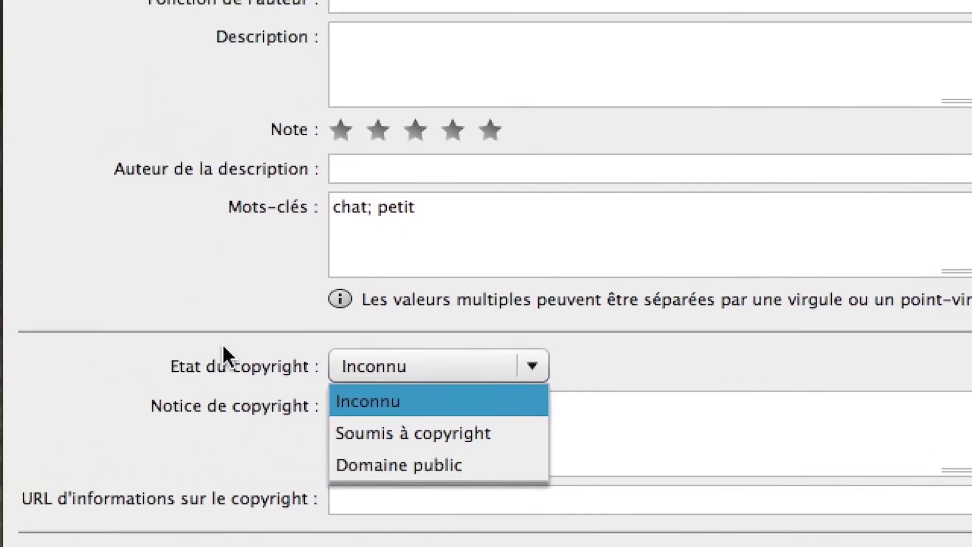
click(99, 241)
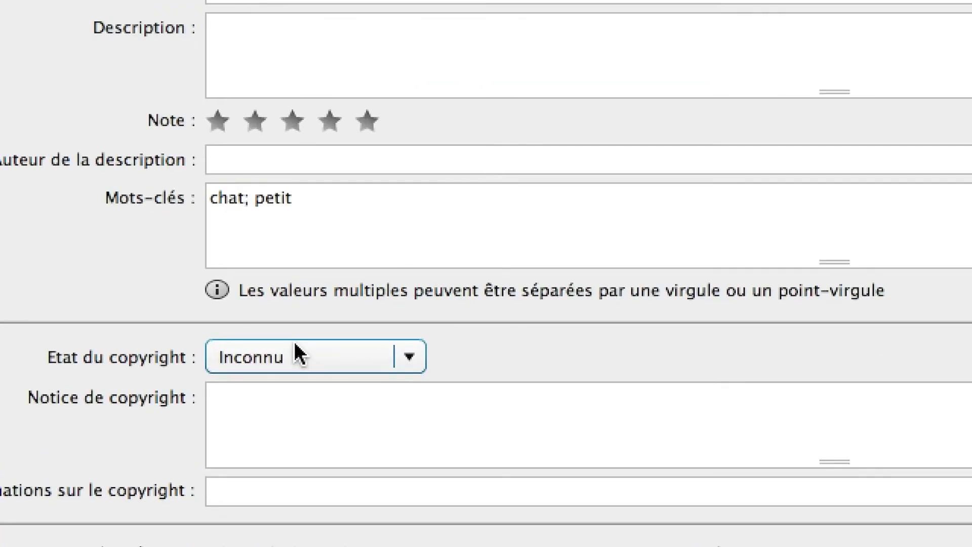
click(296, 349)
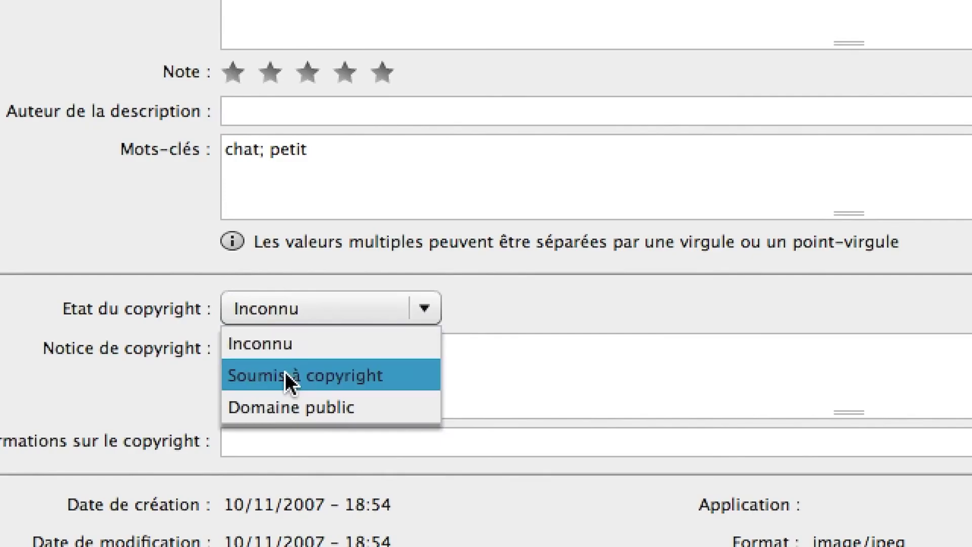
click(286, 393)
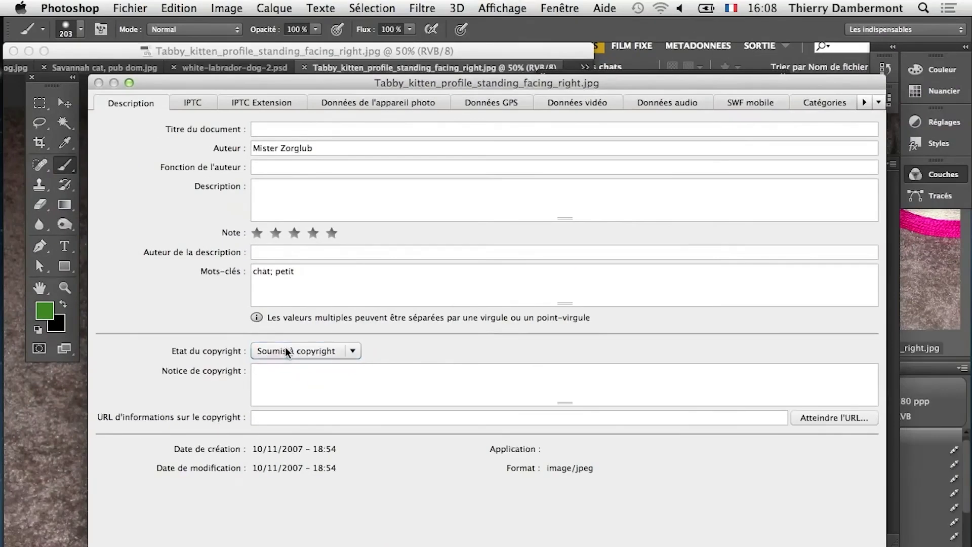
key(Return)
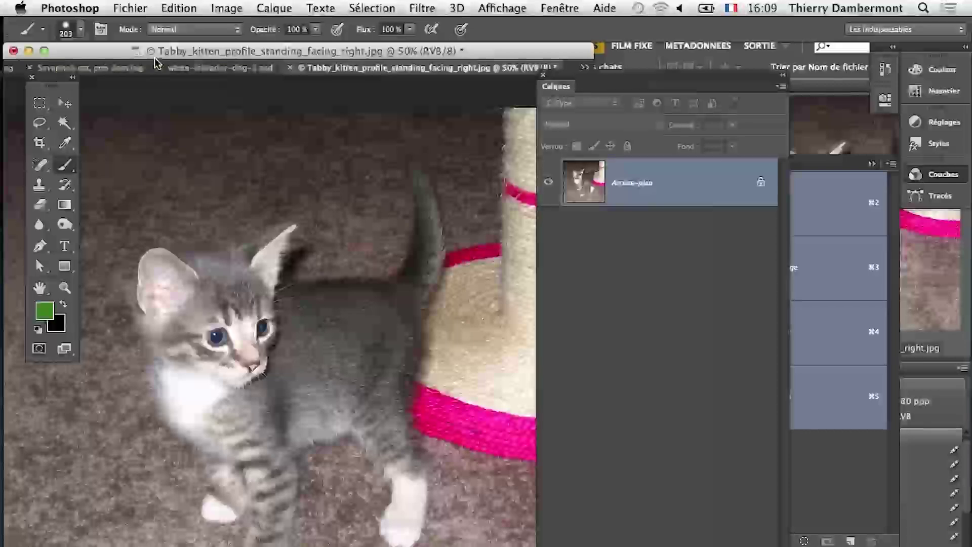
Step: Reopen the kitten image's file information, reset its copyright status to Inconnu and apply it
click(130, 8)
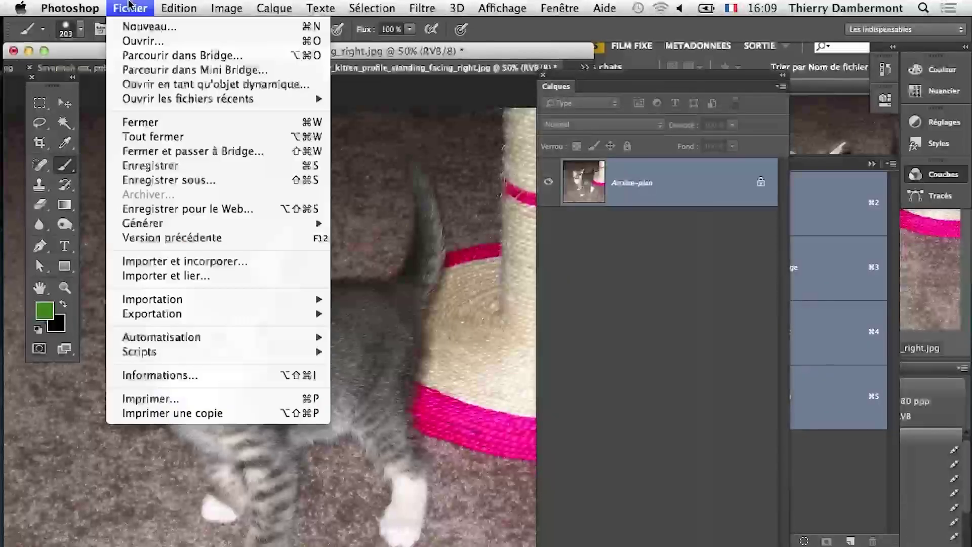
click(177, 378)
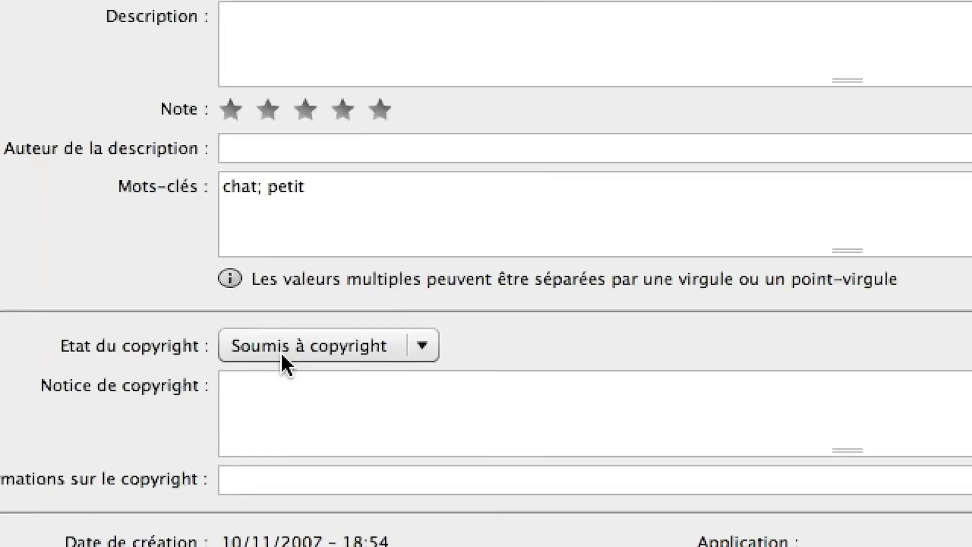
click(282, 353)
click(257, 392)
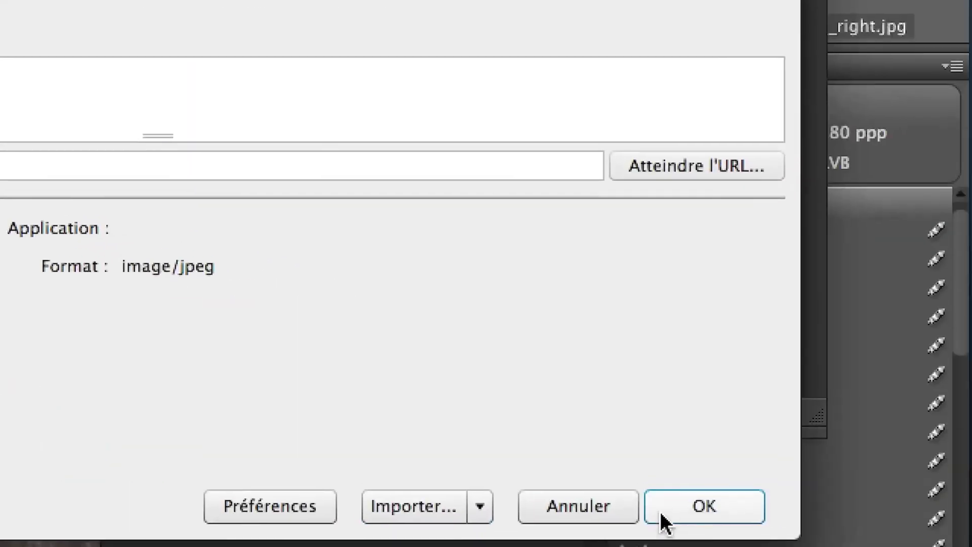
click(660, 511)
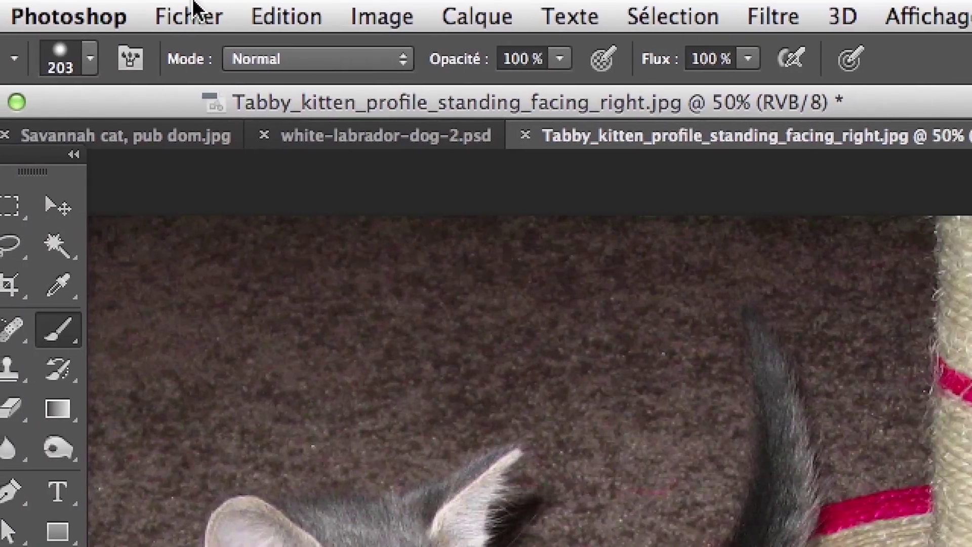
Step: Set the kitten image's copyright status to Domaine public in its file information, leaving the copyright URL empty, and apply it
click(195, 8)
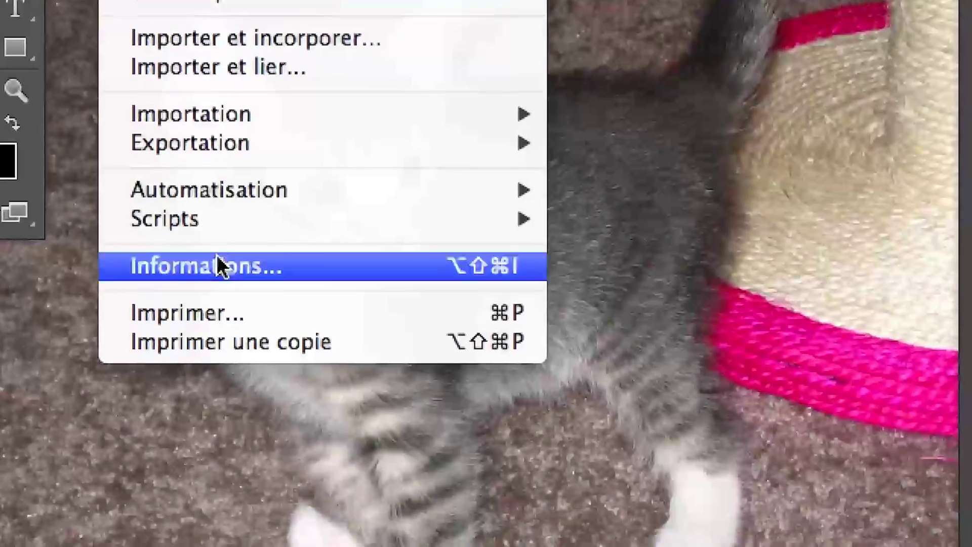
click(225, 463)
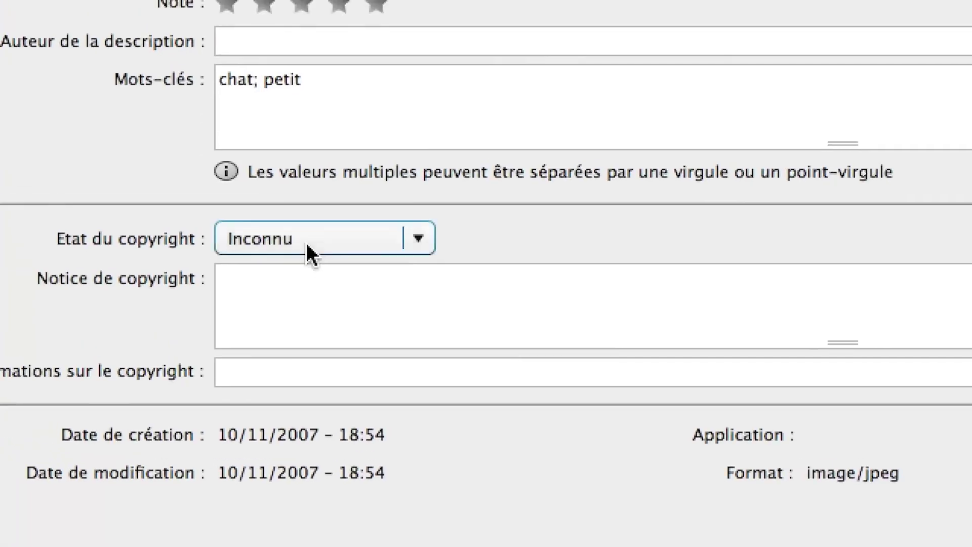
click(365, 250)
click(318, 293)
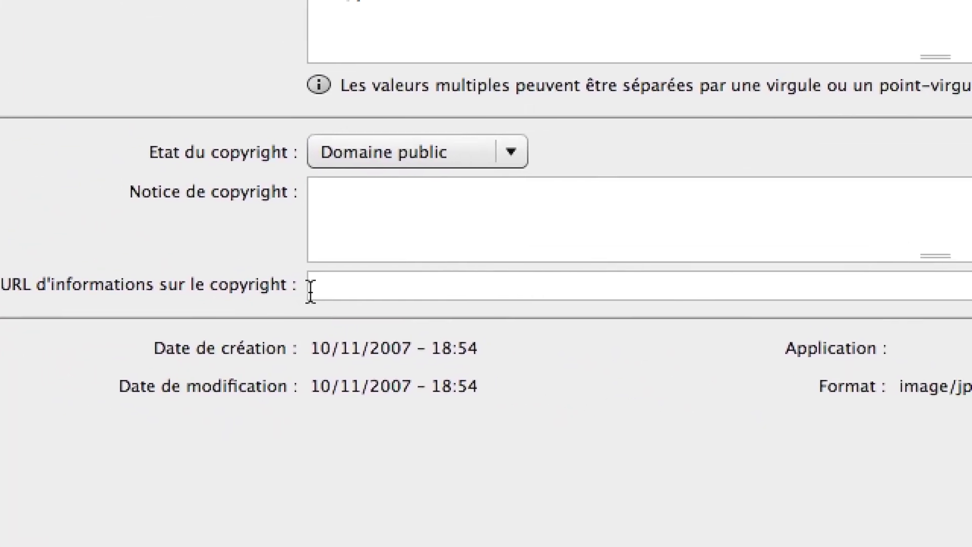
click(392, 278)
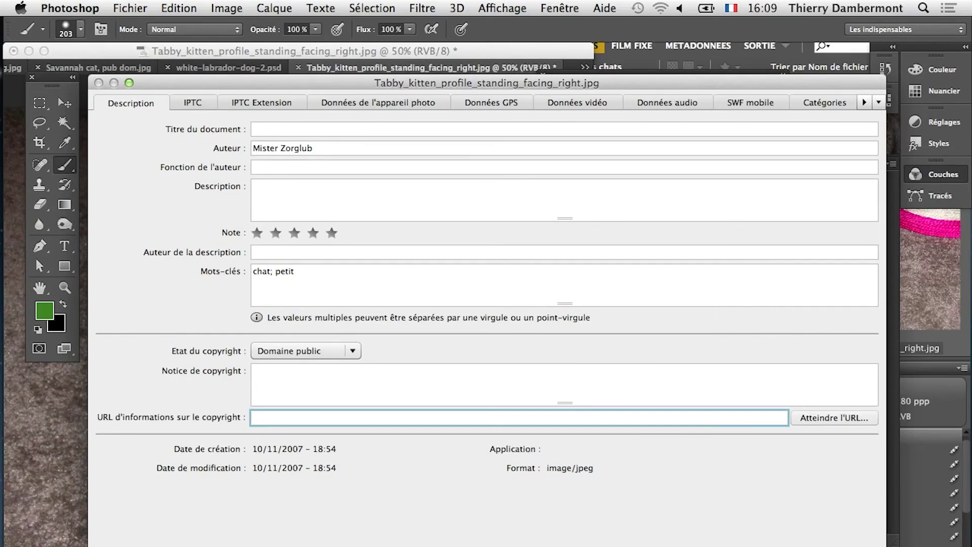
key(Return)
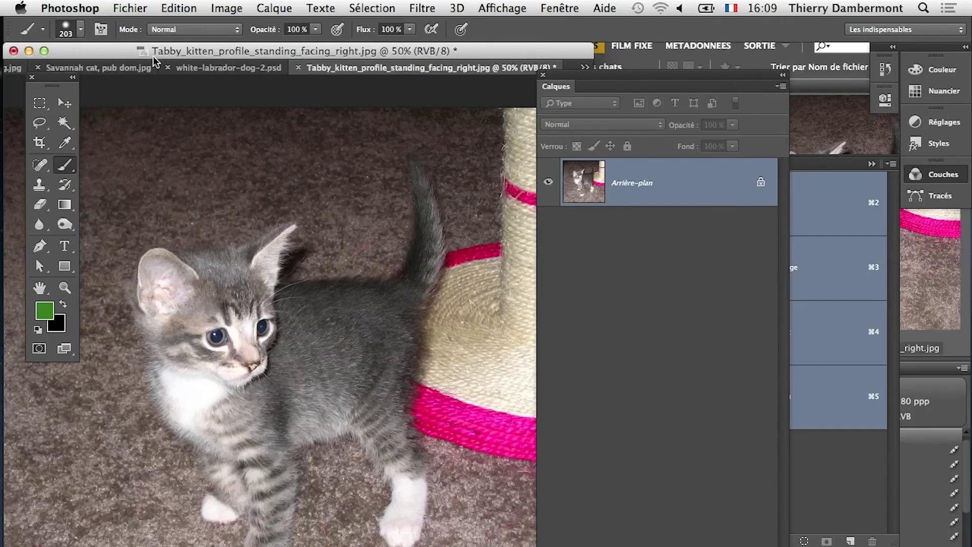
Step: Switch to Adobe Bridge and open the metadata template "métadonnées à mettre sur photos" for editing
key(super+Tab)
click(348, 382)
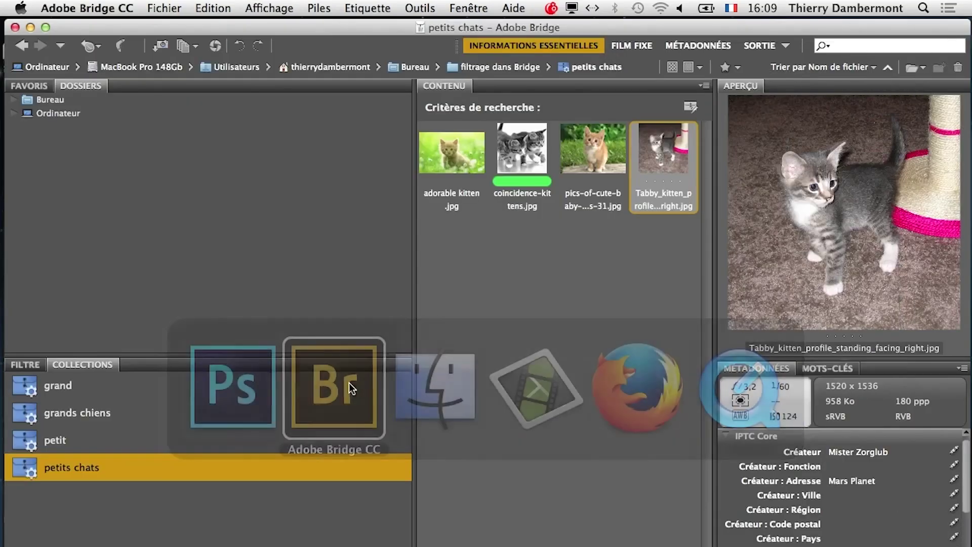
click(411, 7)
mouse_move(451, 81)
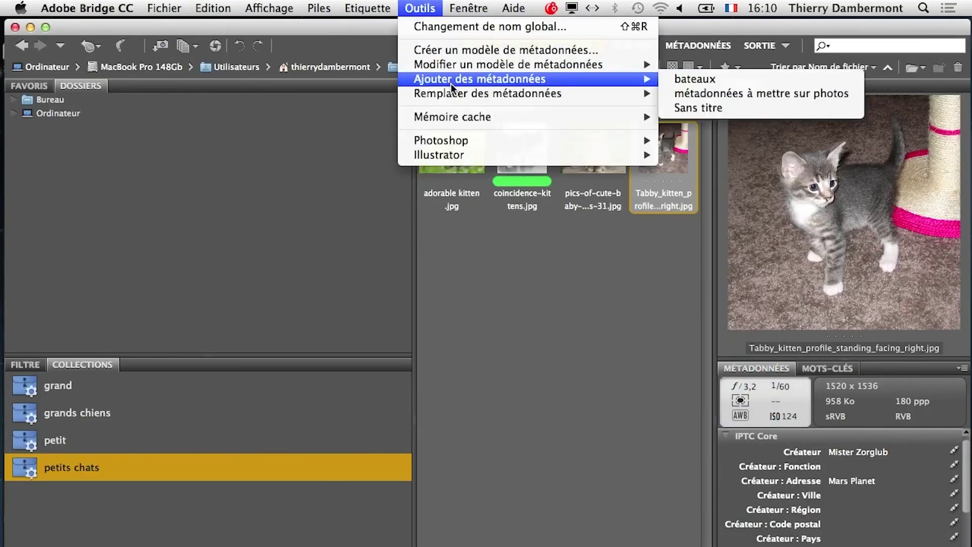
mouse_move(490, 64)
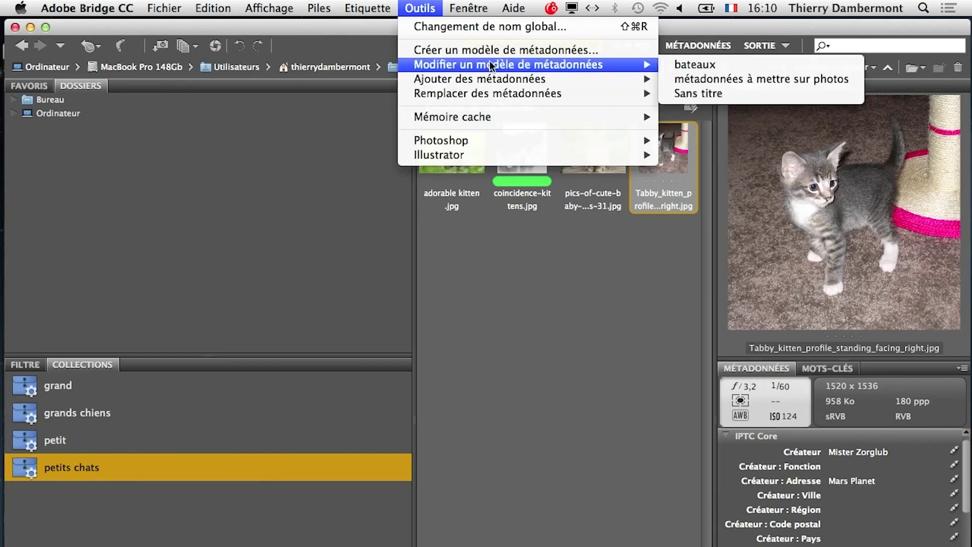
click(722, 80)
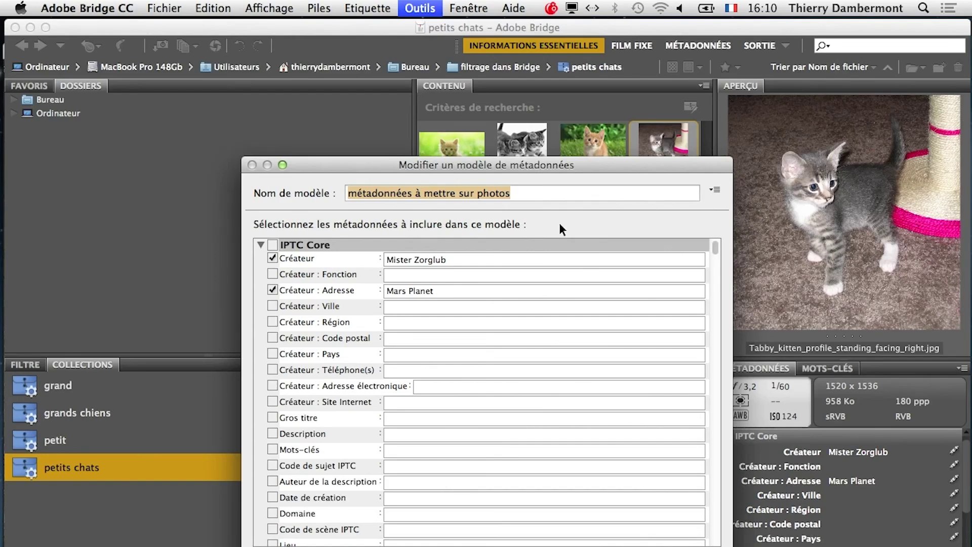
Step: Enlarge the template editing window and examine the full list of metadata fields that can be included
drag(521, 168, 467, 28)
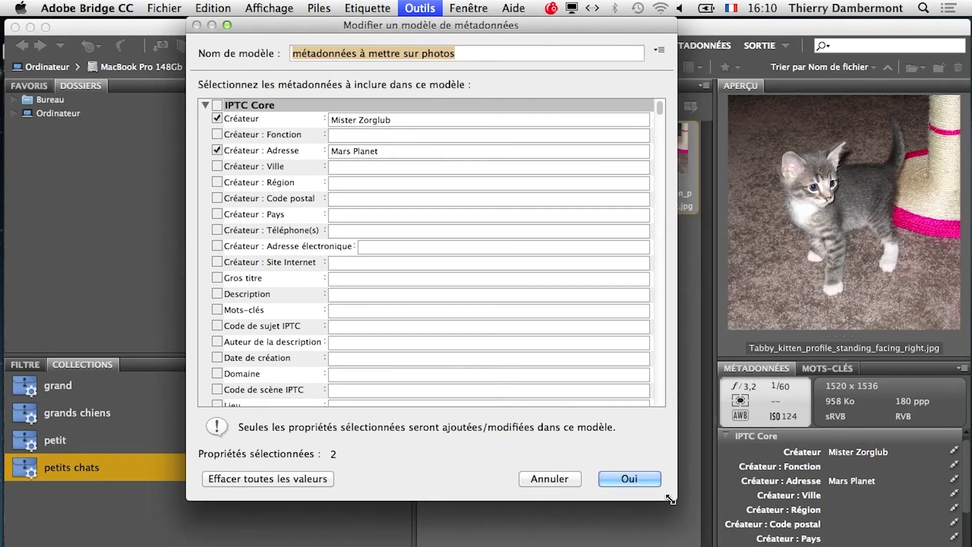
drag(676, 499, 721, 546)
scroll(478, 437, down, 1)
scroll(478, 432, up, 1)
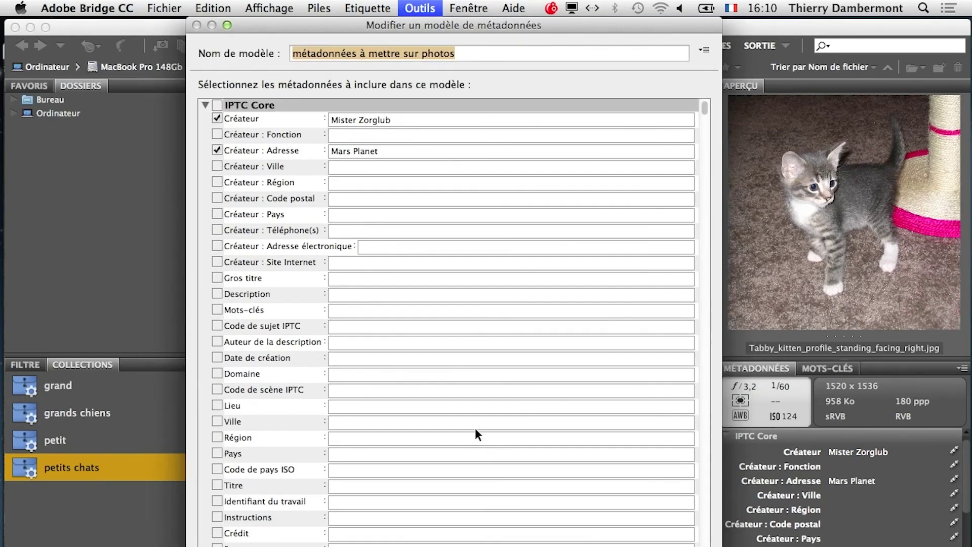
scroll(475, 427, down, 15)
scroll(475, 427, up, 15)
Step: Collapse all metadata categories from IPTC Core to SWF mobile for an overview, and close the template without saving
click(205, 105)
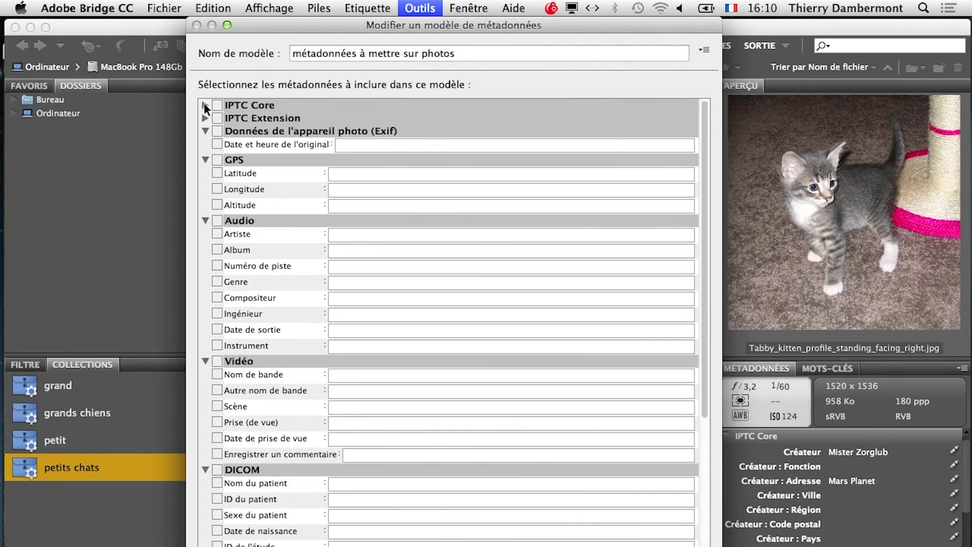
click(203, 131)
click(202, 144)
click(202, 157)
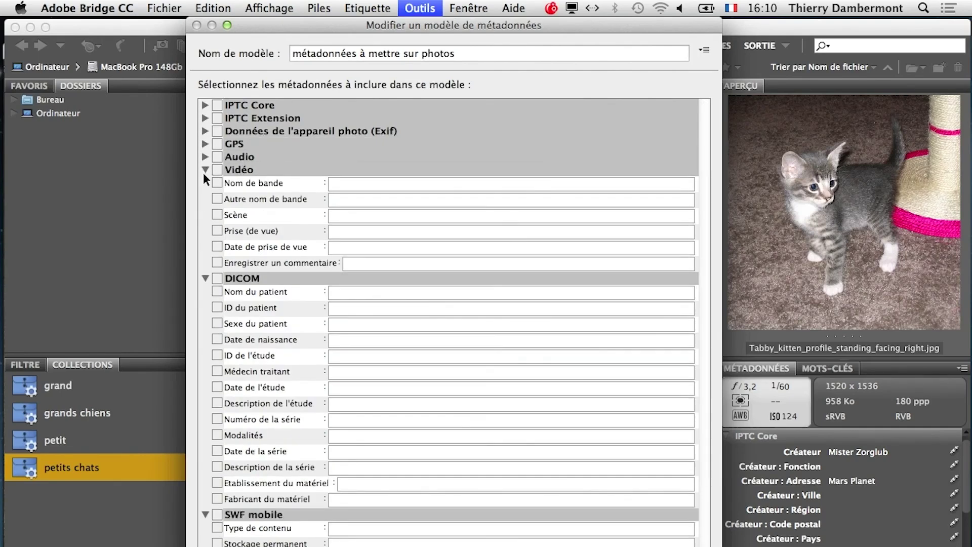
click(203, 171)
click(203, 182)
click(202, 195)
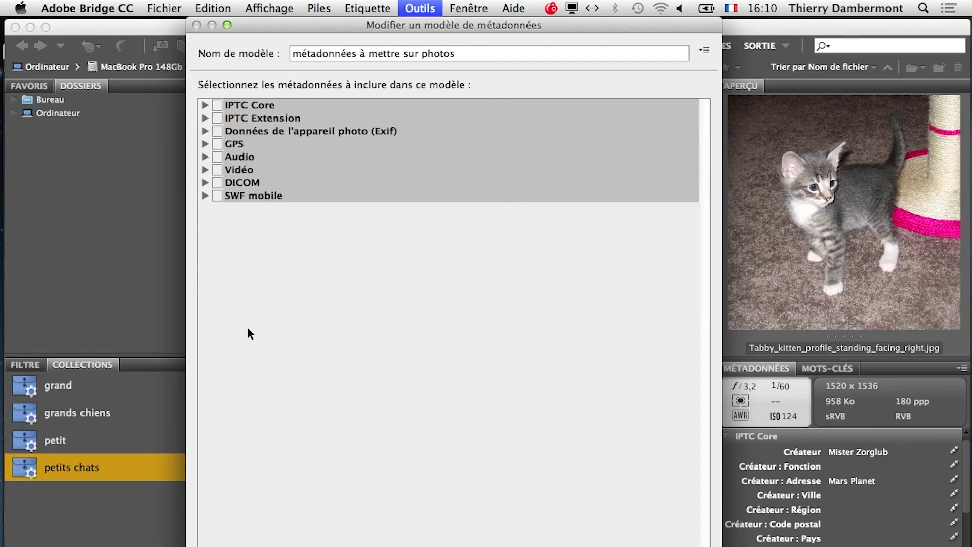
key(Escape)
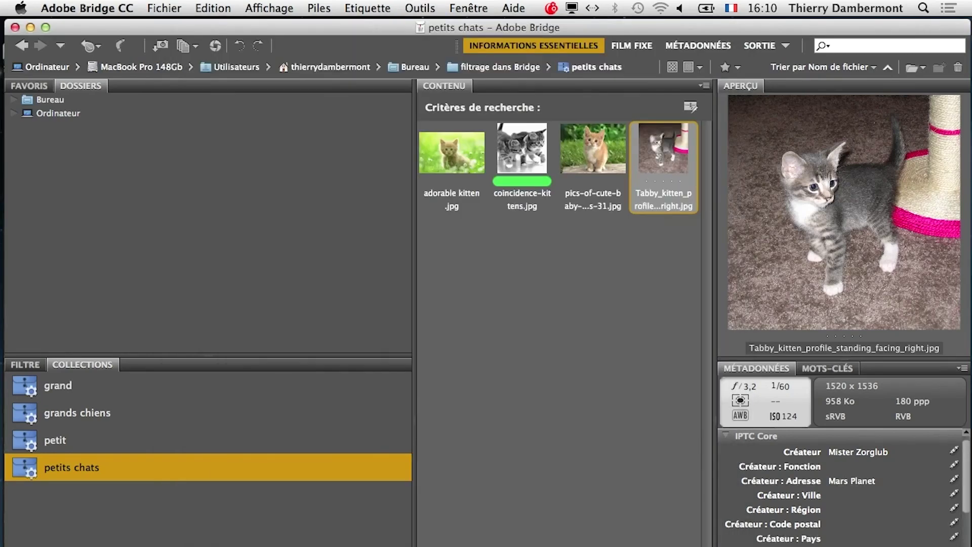